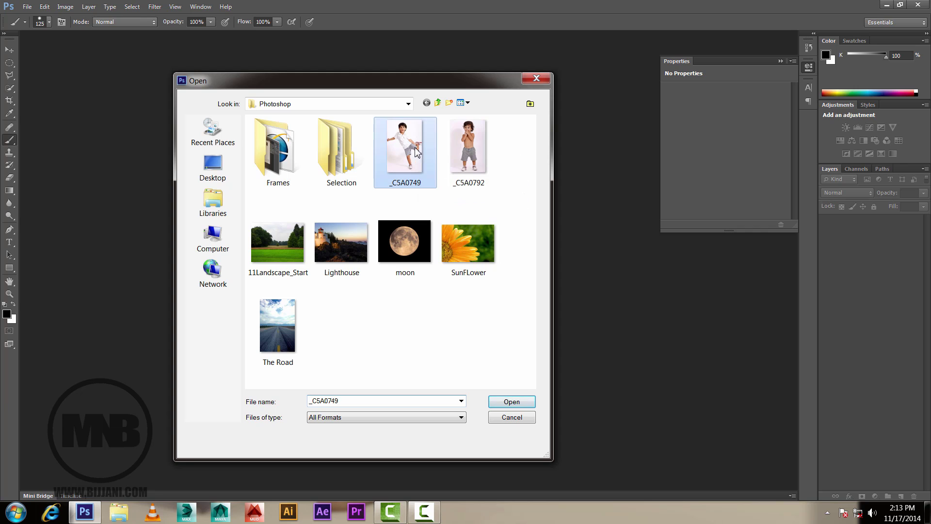
- Open _C5A0749.jpg and The Road.jpg together and bring the boy's photo to the front
left_click(293, 323, "ctrl")
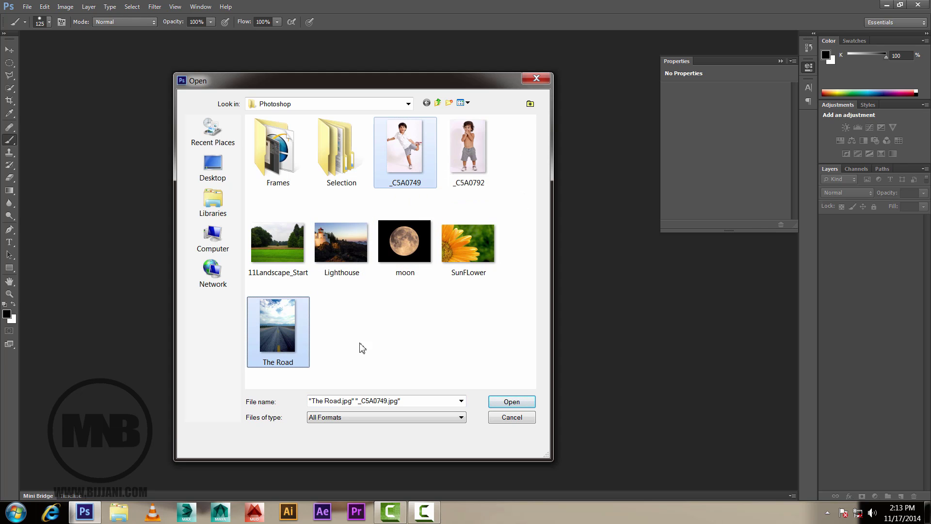
left_click(510, 402)
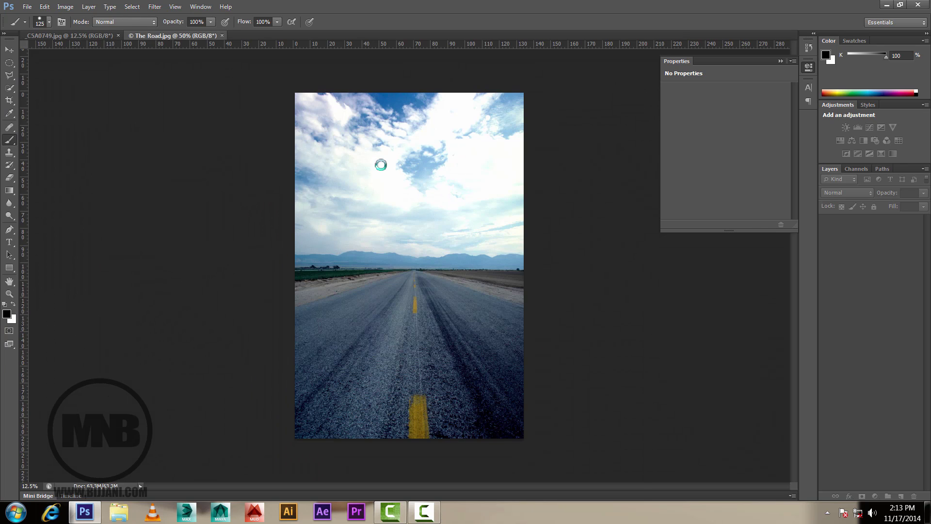
left_click(90, 35)
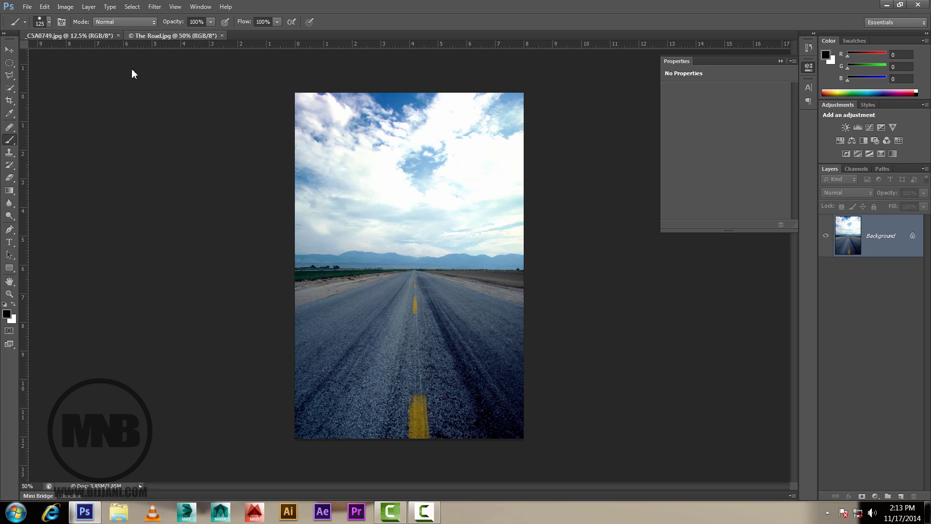
left_click(200, 35)
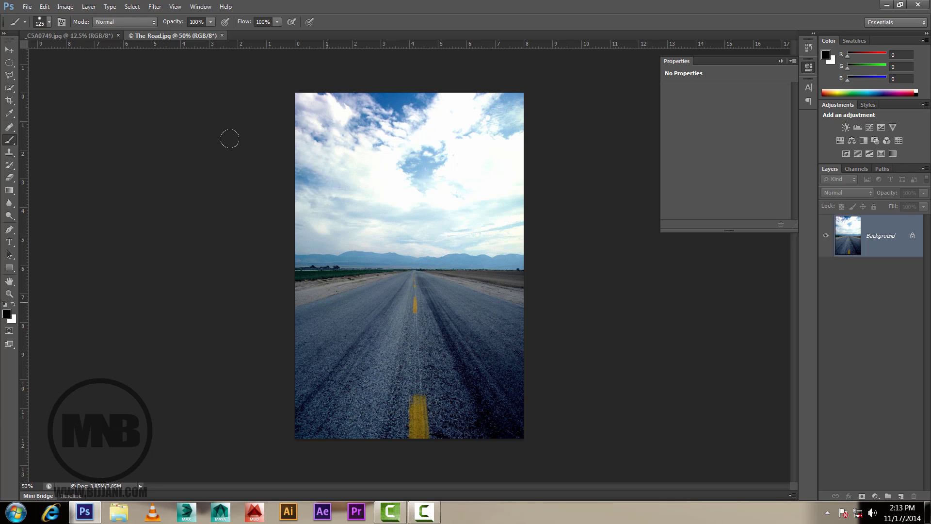
left_click(86, 35)
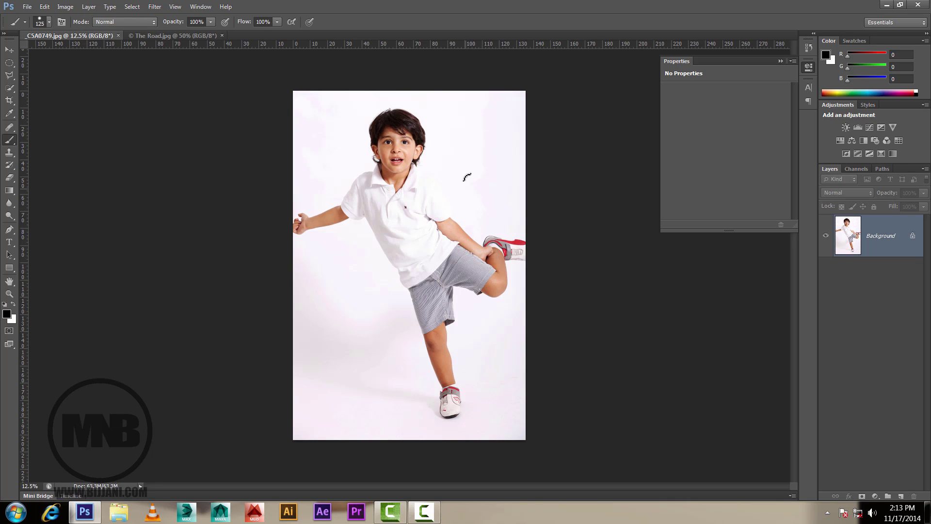
- Select the white studio background around the boy with the Quick Selection tool
left_click(11, 89)
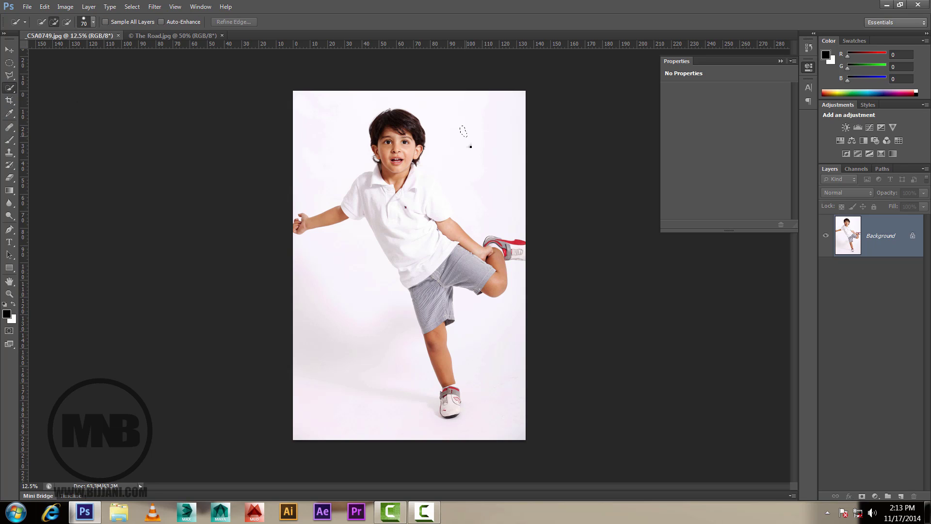
mouse_move(481, 179)
left_mouse_down()
mouse_move(481, 148)
mouse_move(415, 95)
left_mouse_up()
mouse_move(359, 326)
left_mouse_down()
mouse_move(369, 374)
mouse_move(451, 384)
left_mouse_up()
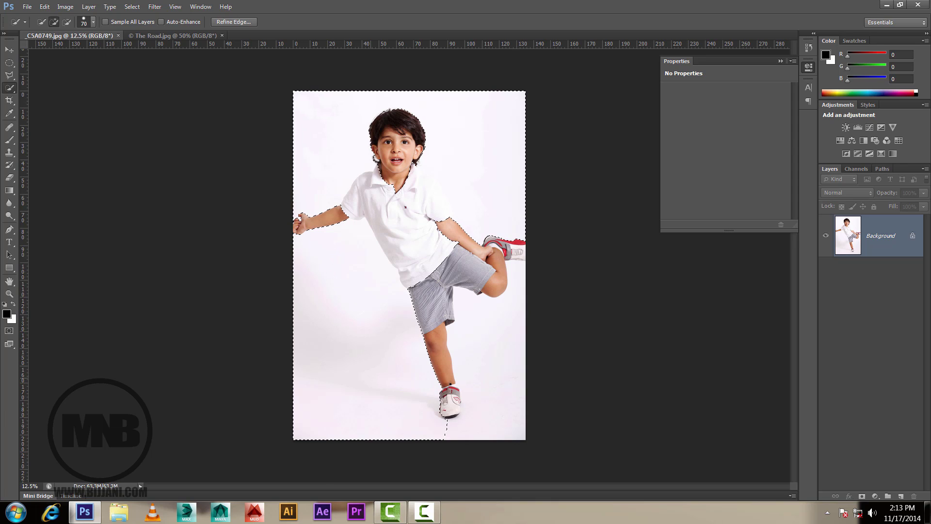
left_click_drag(489, 331, 521, 411)
- Subtract the boy's white shirt from the background selection, including the collar and both shoulders
key("ctrl+plus")
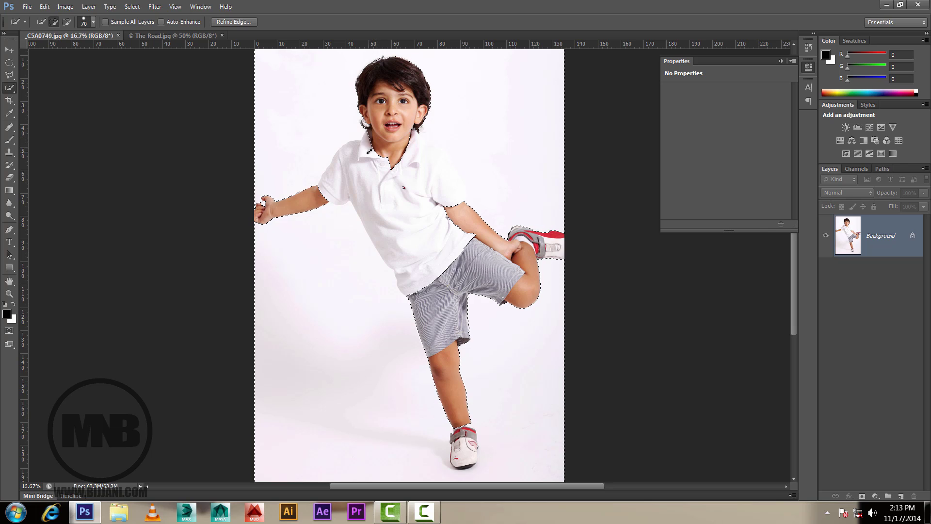
key("alt")
mouse_move(354, 161)
left_mouse_down()
mouse_move(332, 184)
mouse_move(365, 190)
mouse_move(412, 277)
mouse_move(429, 229)
left_mouse_up()
left_click_drag(436, 180, 425, 164)
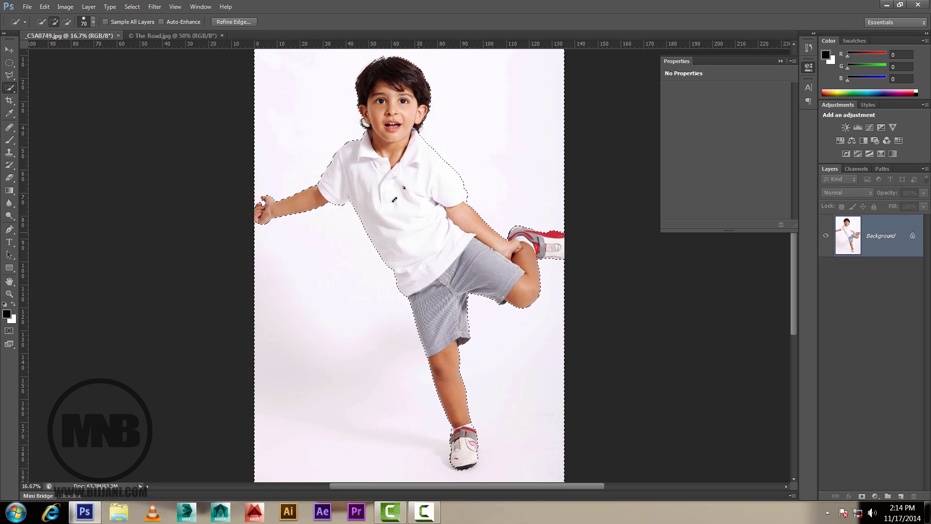
- Start Refine Edge on the selection and brush around the boy's hair outline, including the strands beside his ears and neck
left_click(233, 22)
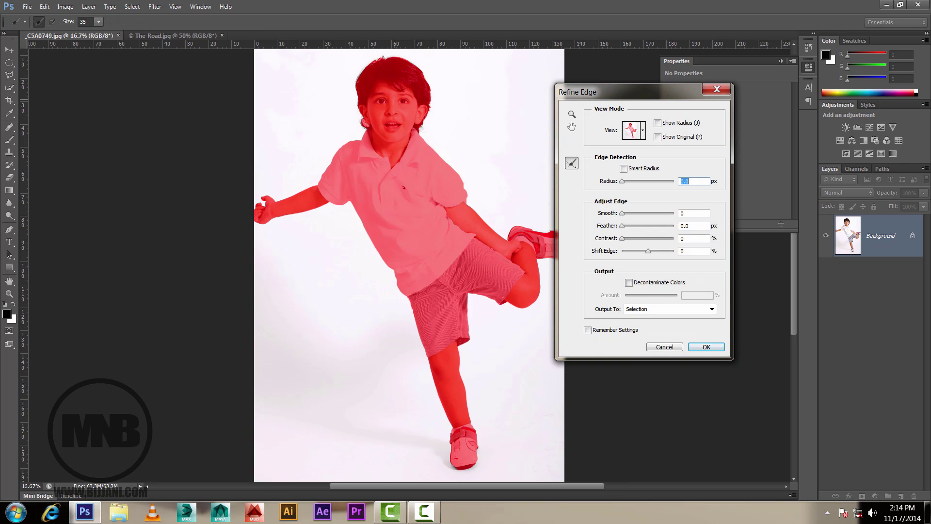
key("ctrl+plus")
key("ctrl+plus")
key("ctrl+plus")
left_click_drag(415, 104, 388, 463)
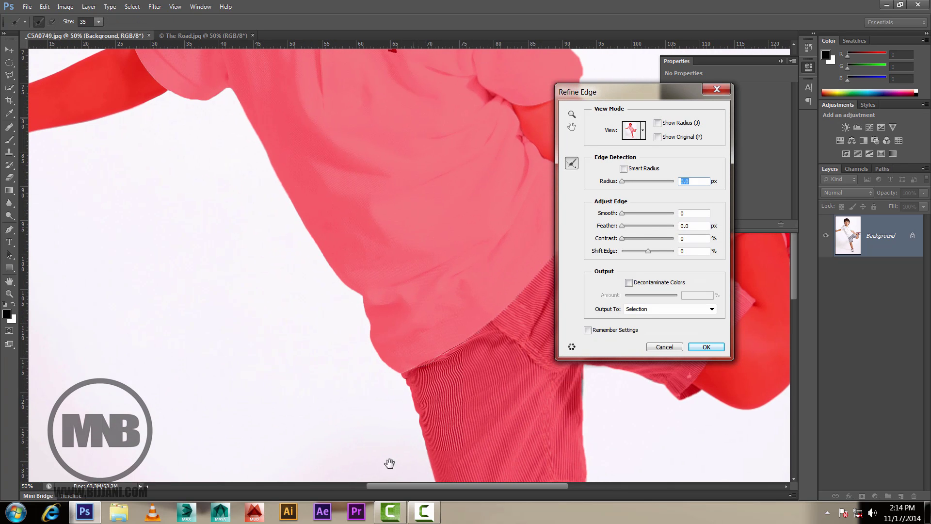
left_click_drag(416, 110, 422, 415)
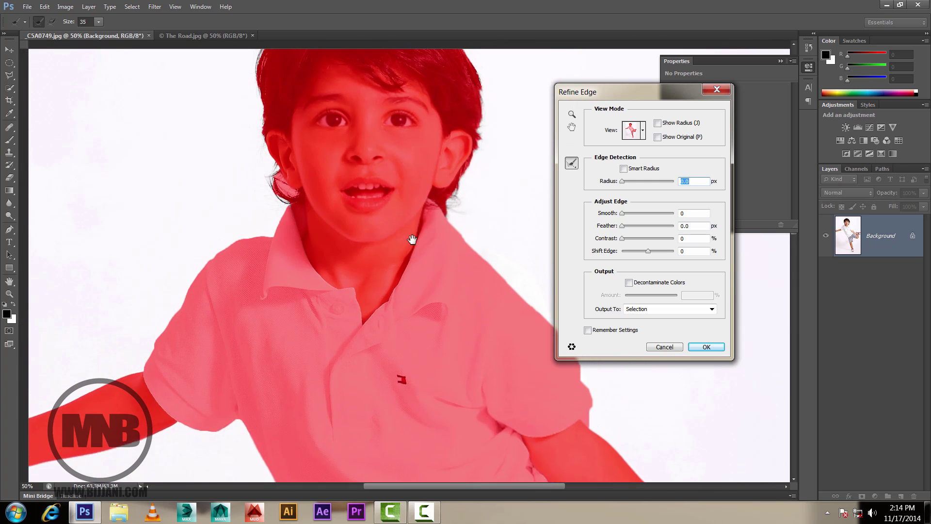
left_click_drag(402, 290, 384, 383)
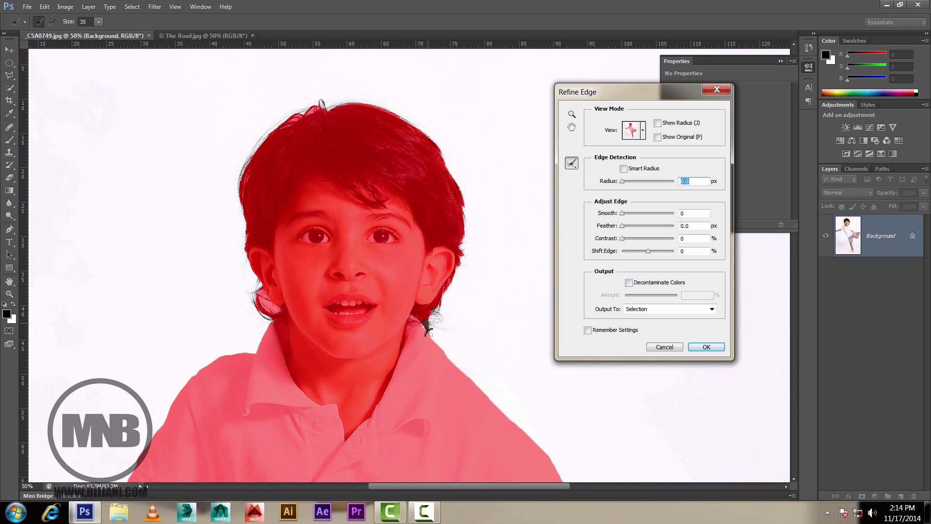
left_click_drag(429, 332, 449, 328)
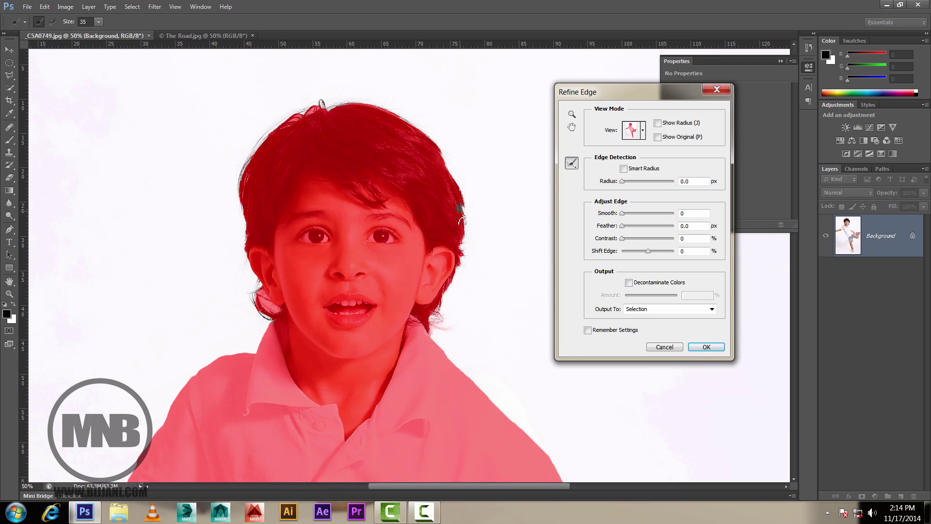
left_click_drag(466, 202, 464, 199)
mouse_move(413, 129)
left_mouse_down()
mouse_move(370, 108)
mouse_move(325, 110)
mouse_move(343, 103)
mouse_move(331, 101)
mouse_move(299, 113)
left_mouse_up()
left_click_drag(235, 191, 250, 152)
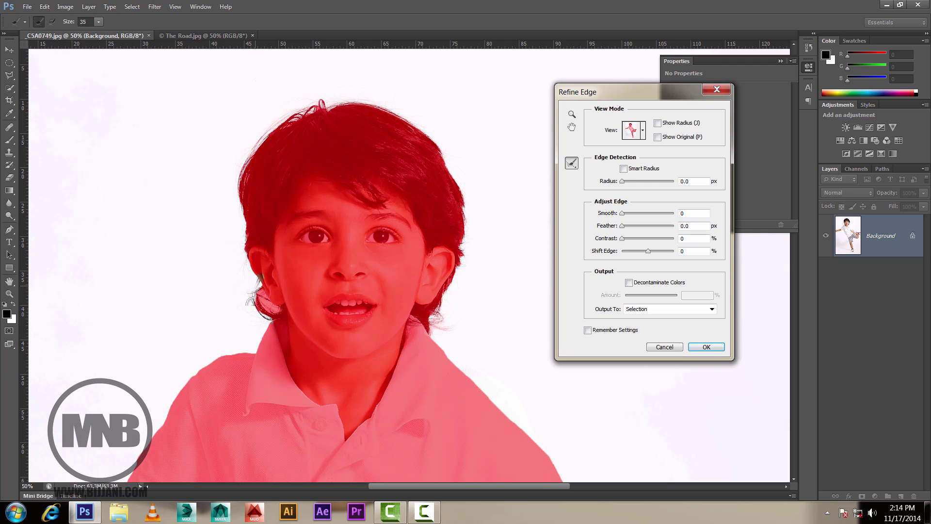
mouse_move(252, 293)
left_mouse_down()
mouse_move(263, 291)
mouse_move(255, 309)
left_mouse_up()
mouse_move(264, 301)
left_mouse_down()
mouse_move(275, 310)
mouse_move(265, 299)
left_mouse_up()
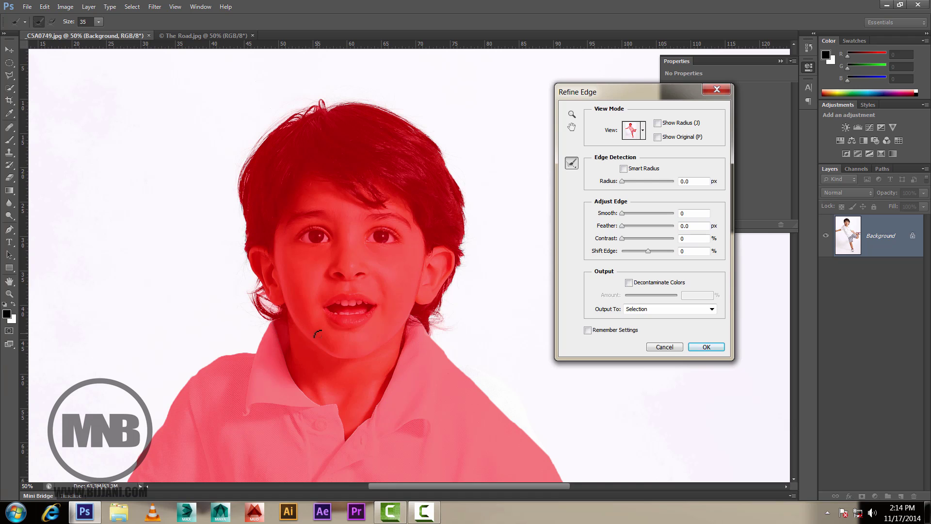
- Refine the selection edge around the sole and side of the standing foot's shoe and apply the refinement
key("ctrl+minus")
key("ctrl+minus")
key("ctrl+minus")
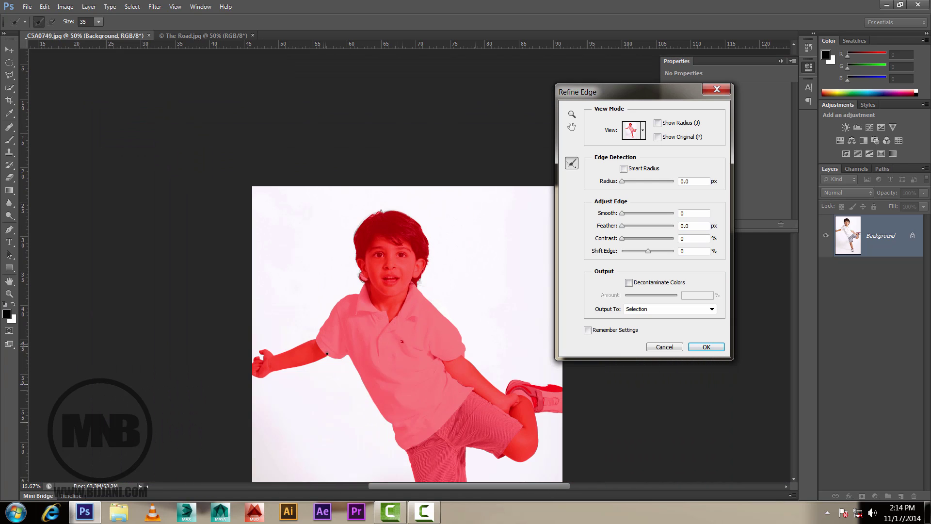
left_click_drag(375, 363, 323, 210)
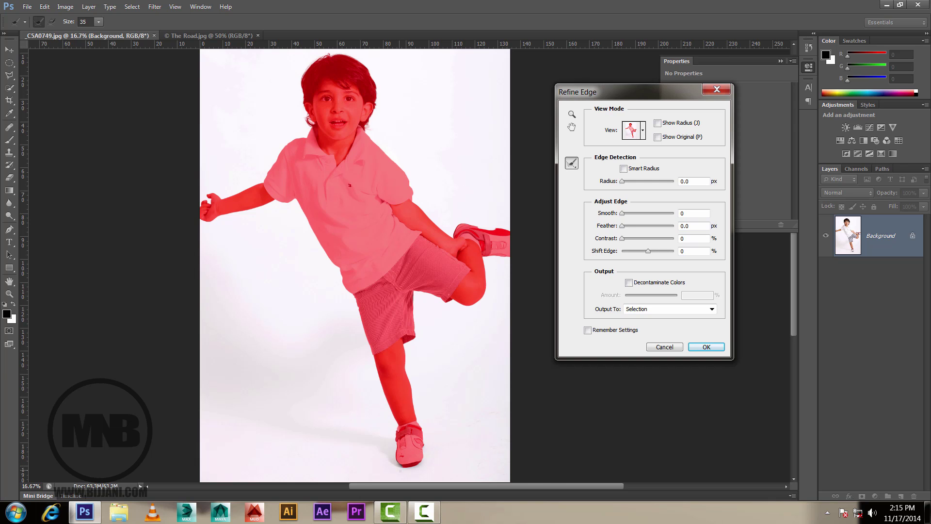
key("ctrl+plus")
key("ctrl+plus")
key("ctrl+plus")
left_click_drag(401, 472, 379, 230)
left_click_drag(414, 243, 448, 58)
key("ctrl+plus")
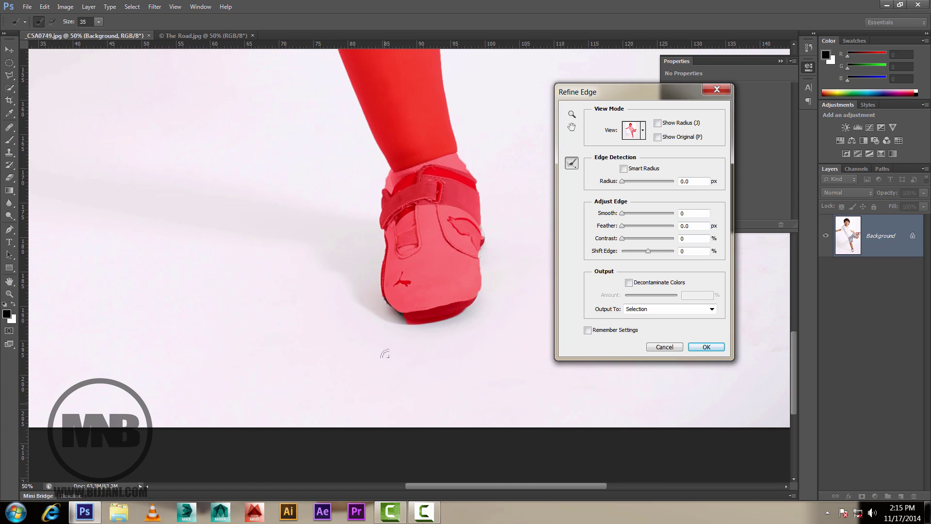
key("ctrl+plus")
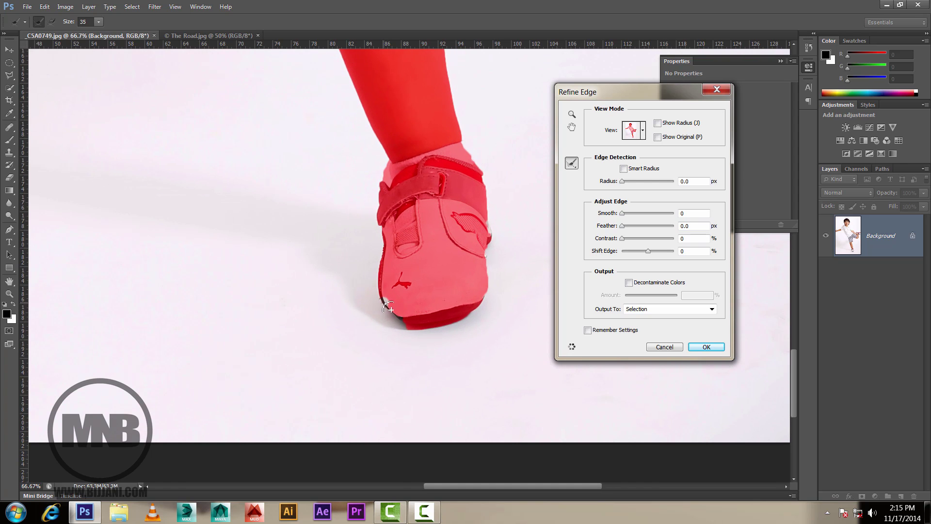
mouse_move(406, 319)
left_mouse_down()
mouse_move(382, 301)
mouse_move(400, 332)
left_mouse_up()
mouse_move(484, 226)
left_mouse_down()
mouse_move(490, 235)
mouse_move(490, 224)
left_mouse_up()
left_click_drag(487, 253, 484, 250)
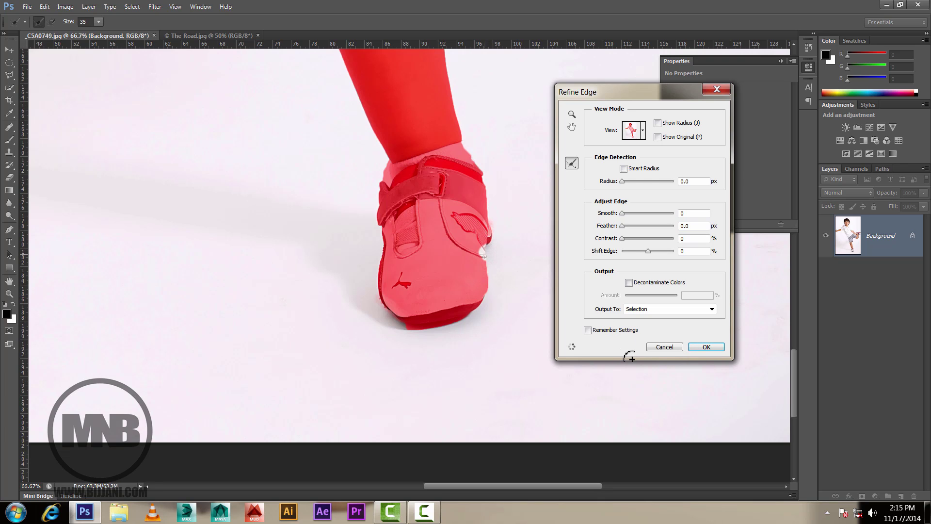
left_click(703, 347)
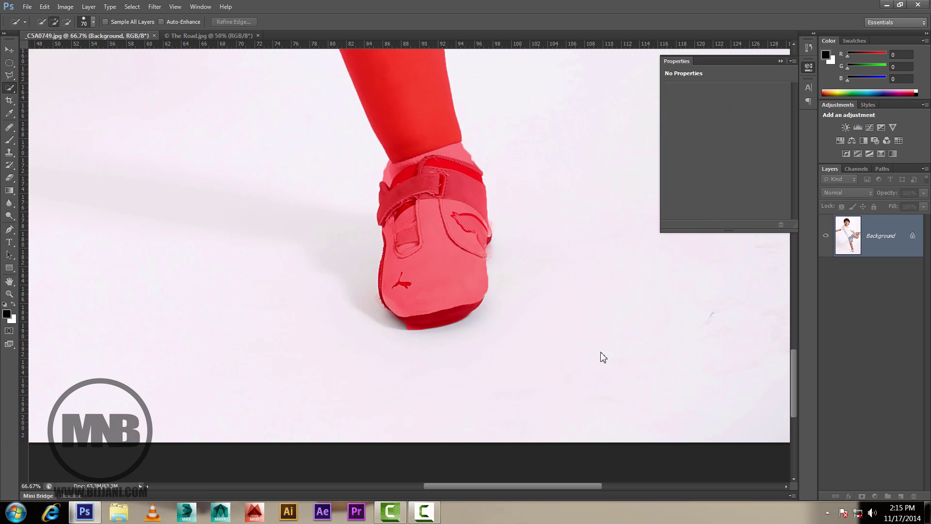
- Add a layer mask that hides the selected studio background and keeps only the boy
key("ctrl+minus")
key("ctrl+minus")
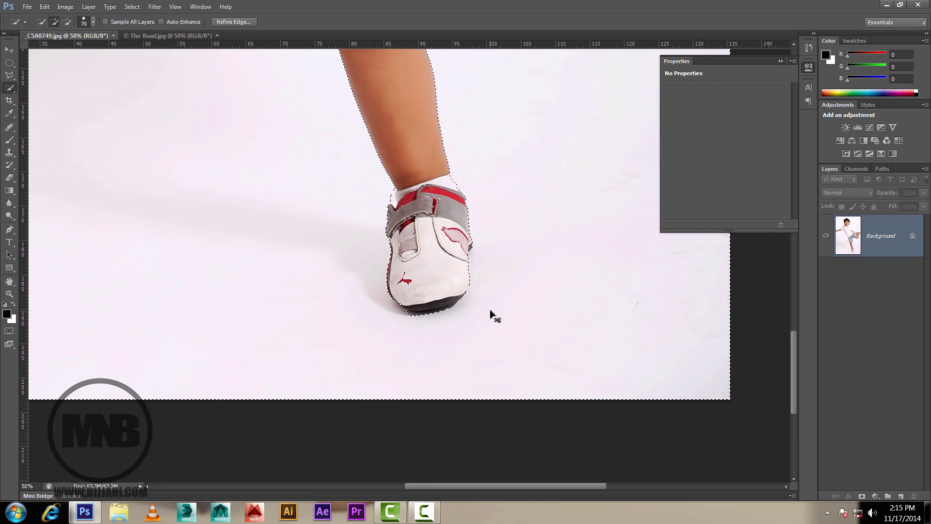
key("ctrl+minus")
key("ctrl+minus")
key("ctrl+minus")
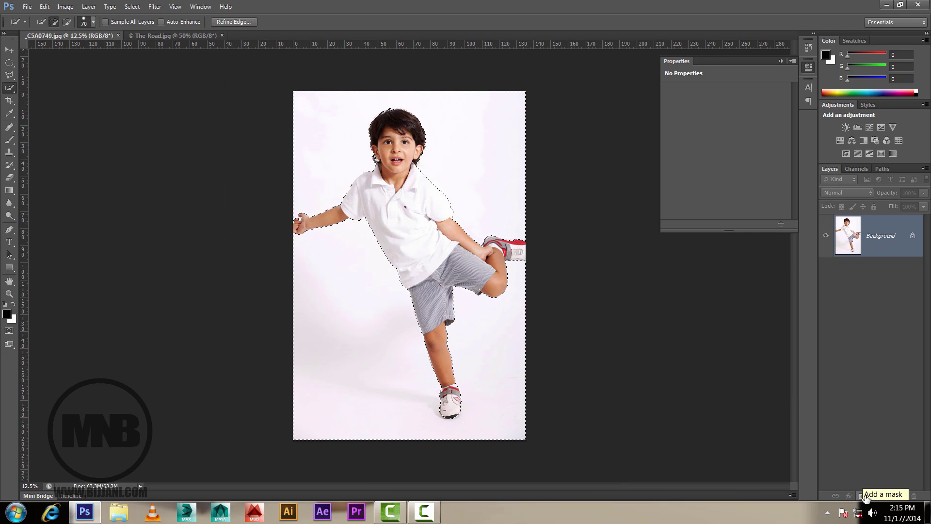
left_click(866, 498)
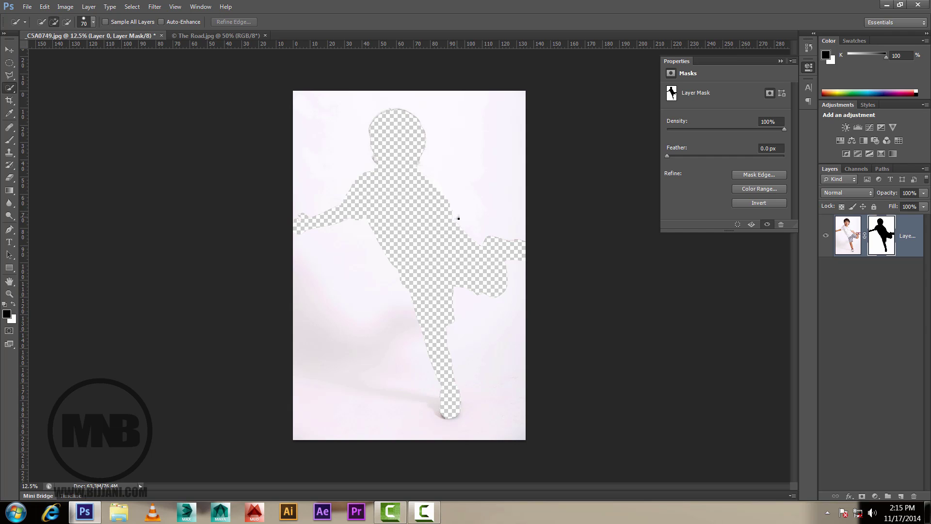
key("ctrl+z")
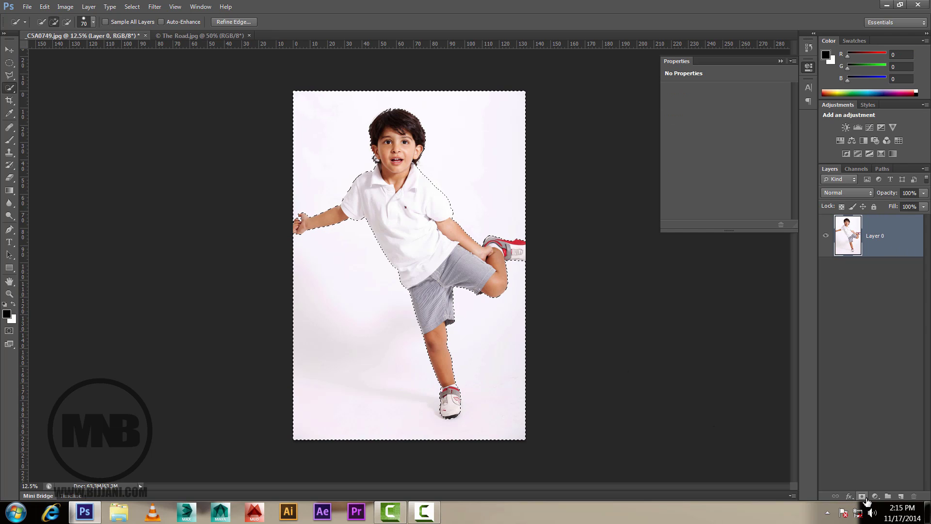
left_click(866, 498)
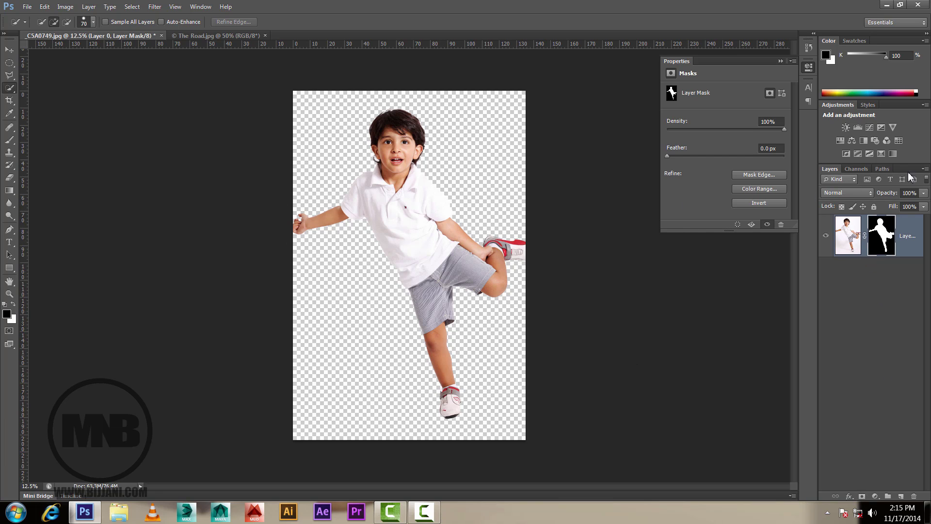
- Duplicate the masked boy layer into the The Road.jpg document
left_click(924, 168)
left_click(871, 189)
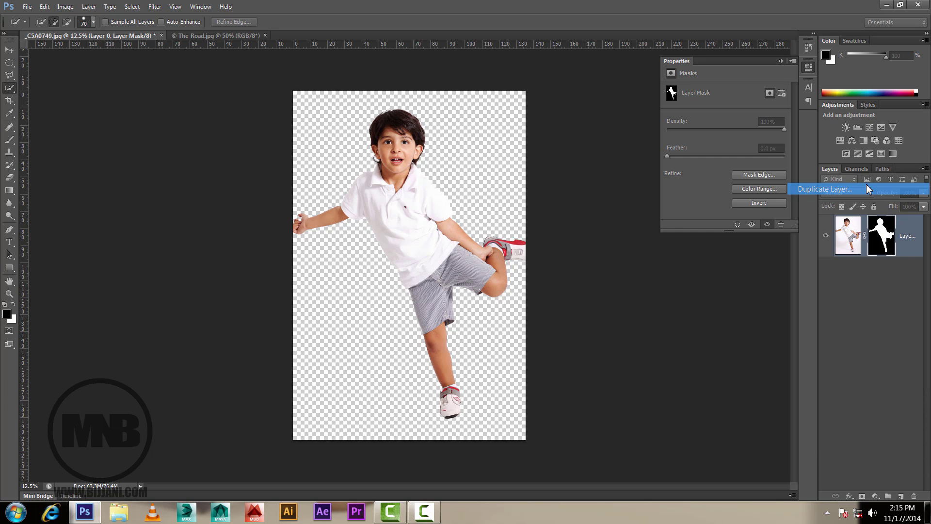
left_click(436, 198)
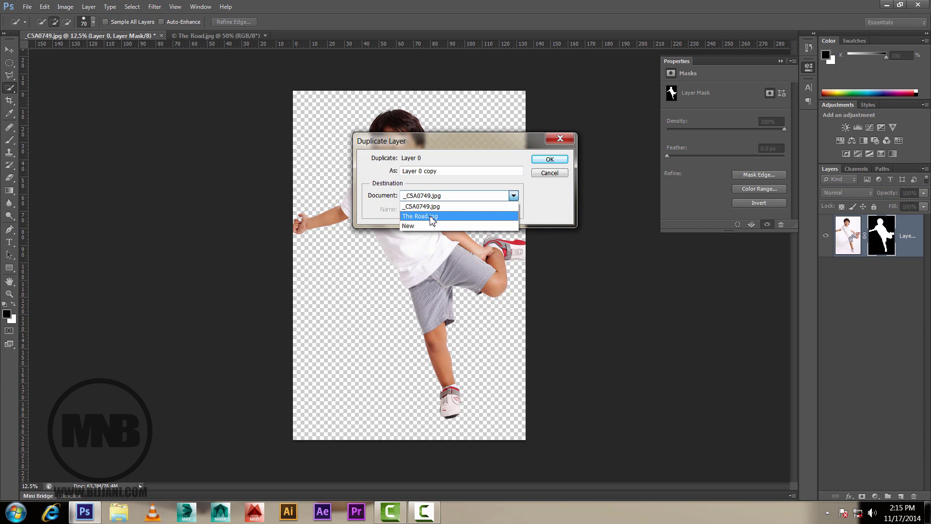
left_click(430, 216)
left_click(547, 159)
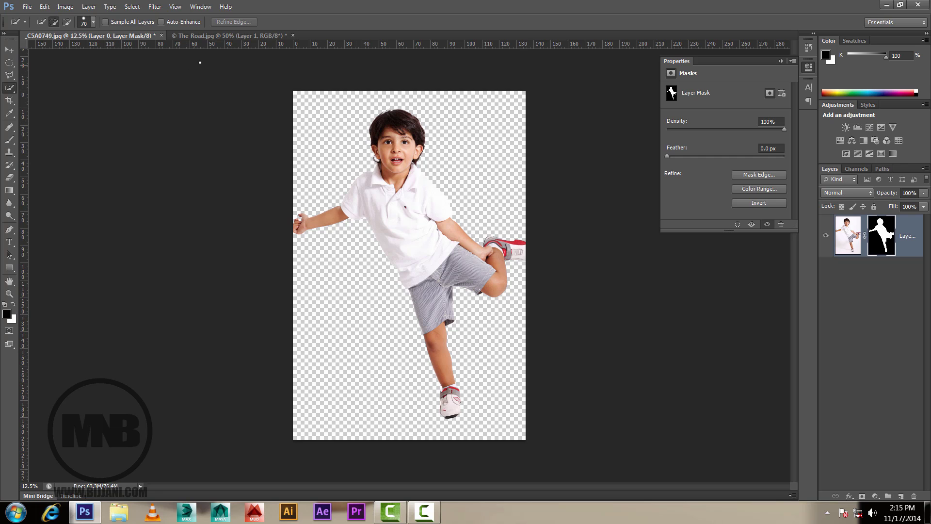
- Scale the masked boy layer down to about 25% so that he fits within the road photo
left_click(209, 36)
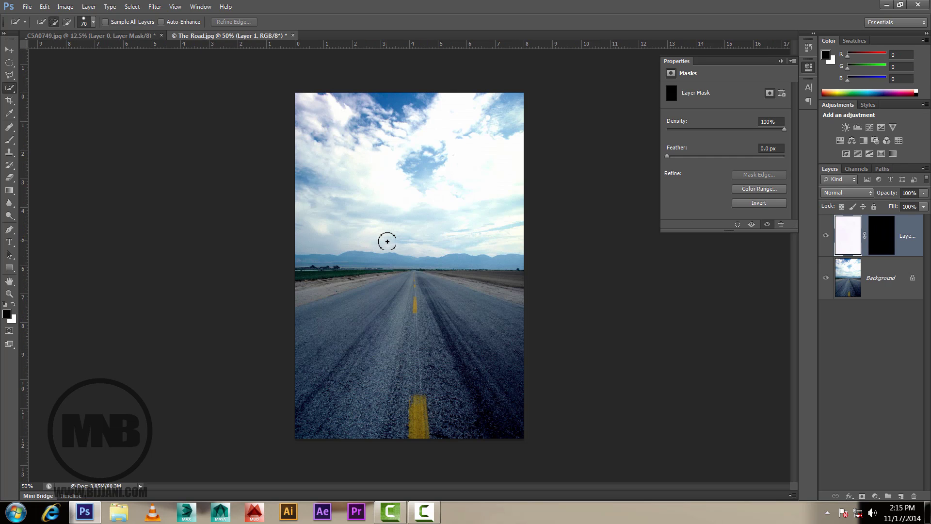
key("ctrl+minus")
key("ctrl+minus")
key("ctrl+minus")
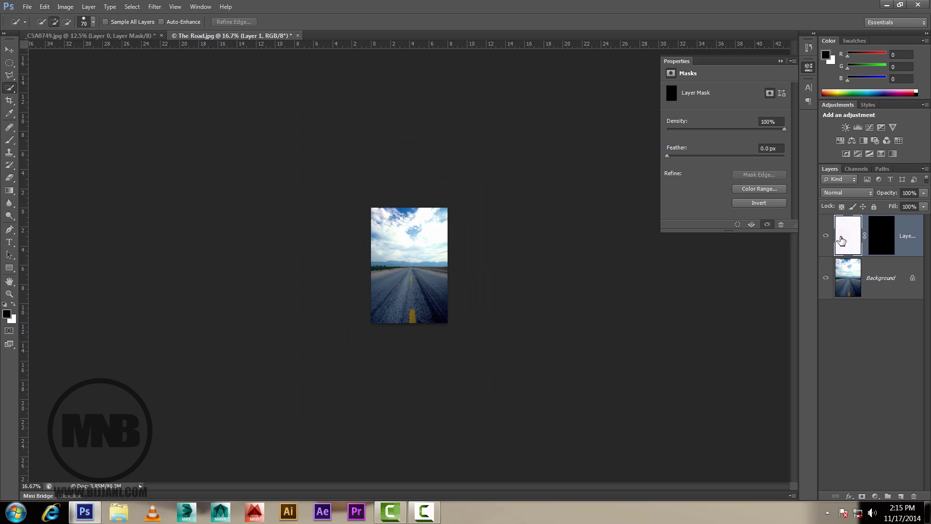
key("ctrl+t")
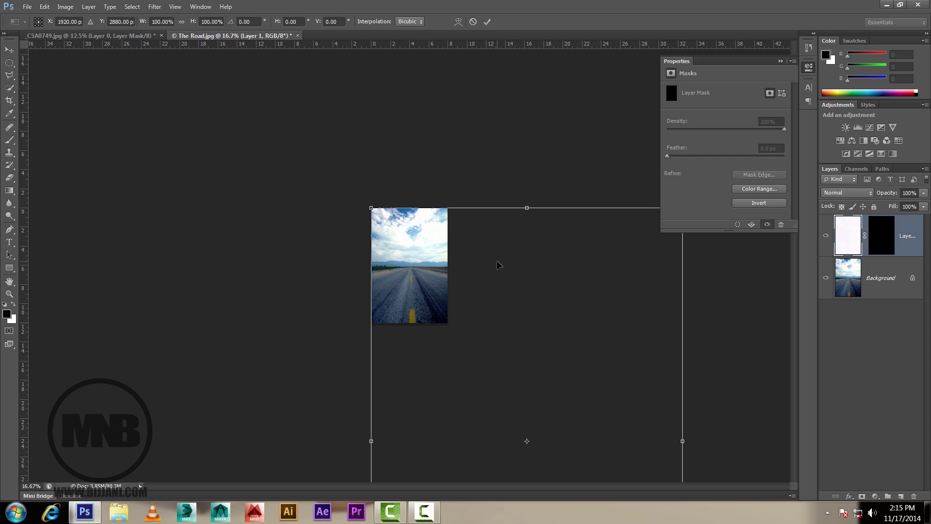
key("ctrl+minus")
key("ctrl+minus")
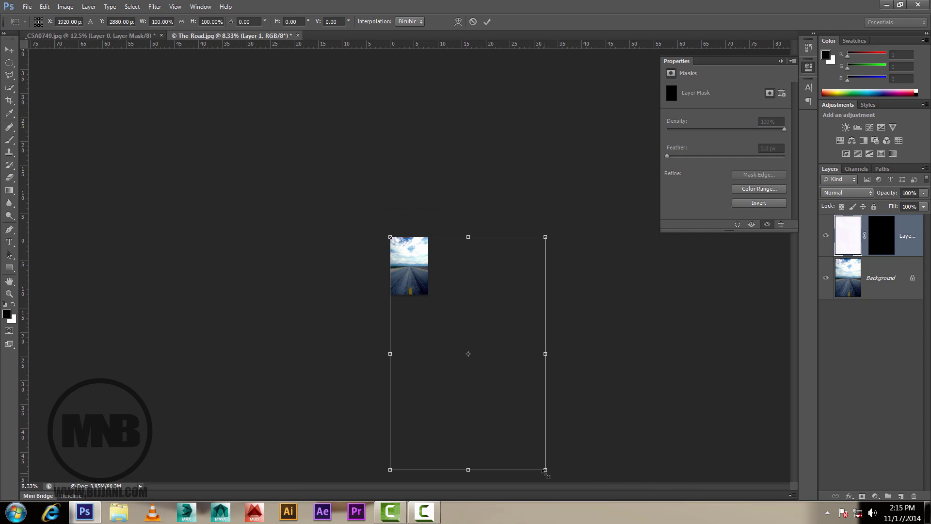
left_click_drag(546, 474, 426, 303)
key("ctrl+0")
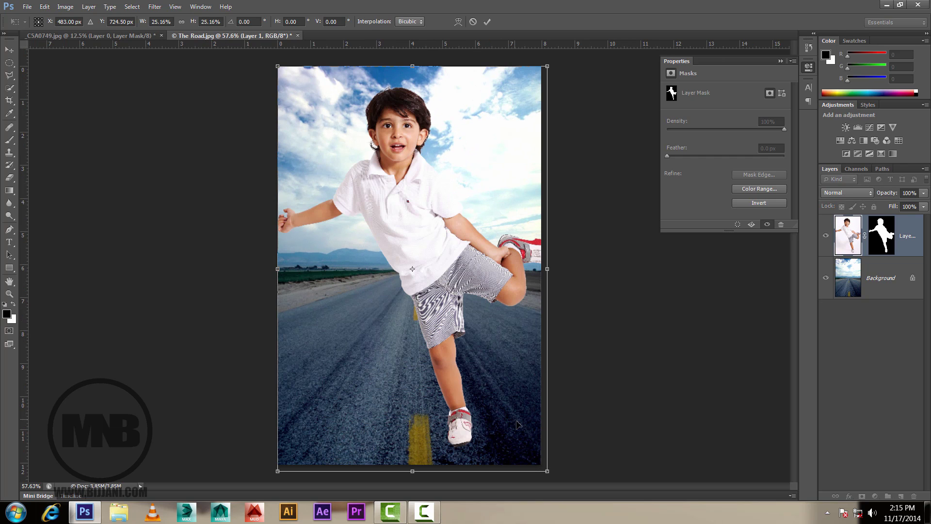
left_click_drag(549, 473, 545, 469)
key("Return")
key("w")
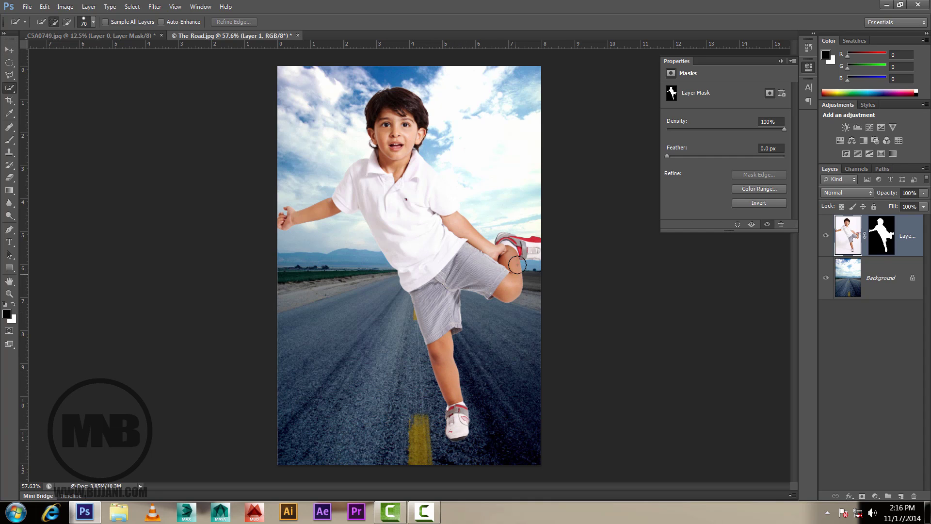
- Show the boy's layer mask on its own and paint white over the grey lines at his collar, sleeve and shirt hem
left_click(886, 237, "alt")
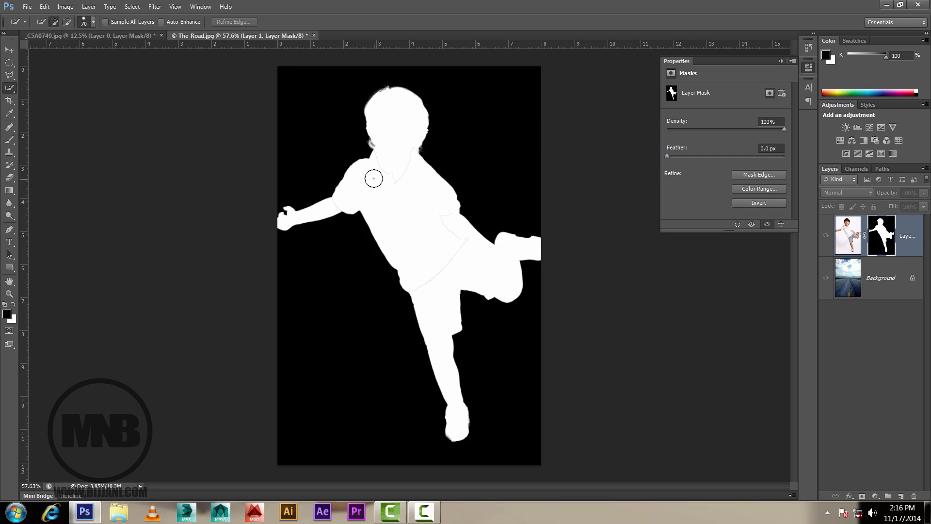
key("x")
key("b")
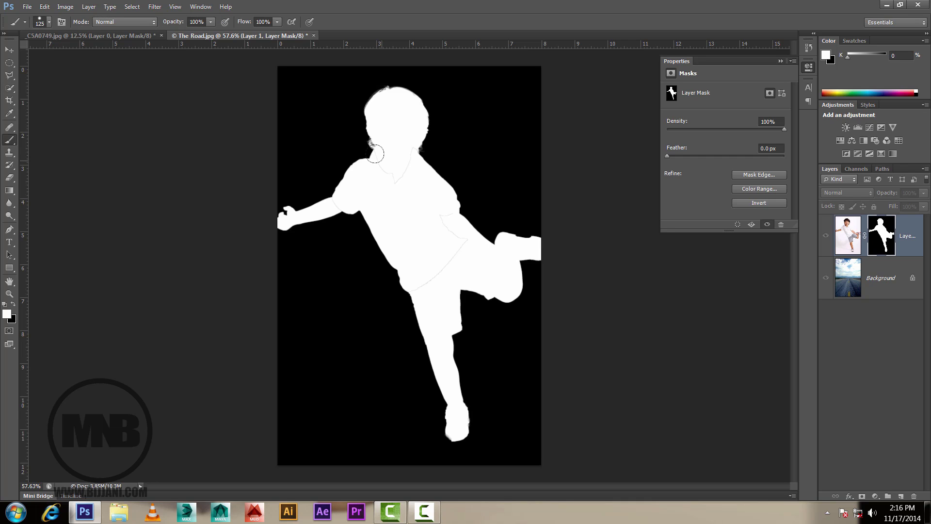
left_click_drag(375, 155, 388, 152)
left_click_drag(441, 231, 420, 267)
- Copy the boy's whole layer mask into a new layer above him and invert it to a black silhouette on white
left_click(853, 248)
key("ctrl+a")
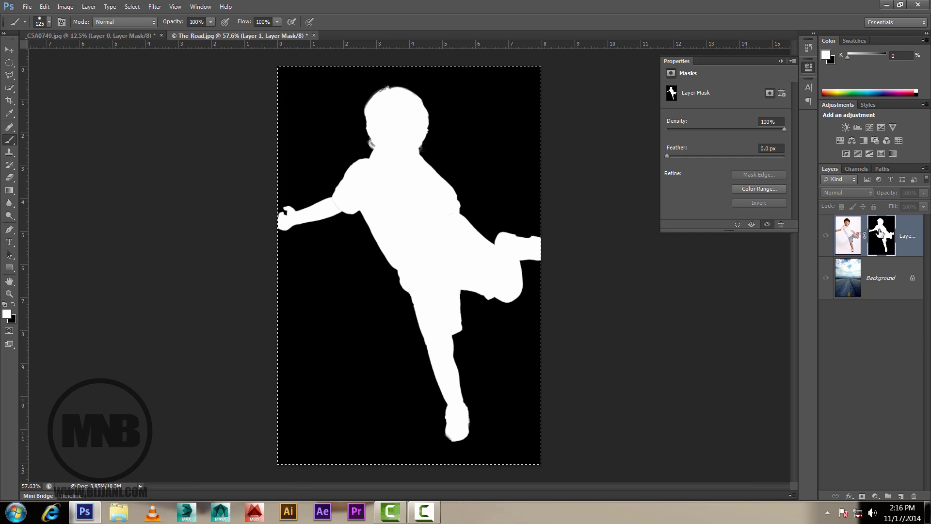
left_click(850, 236)
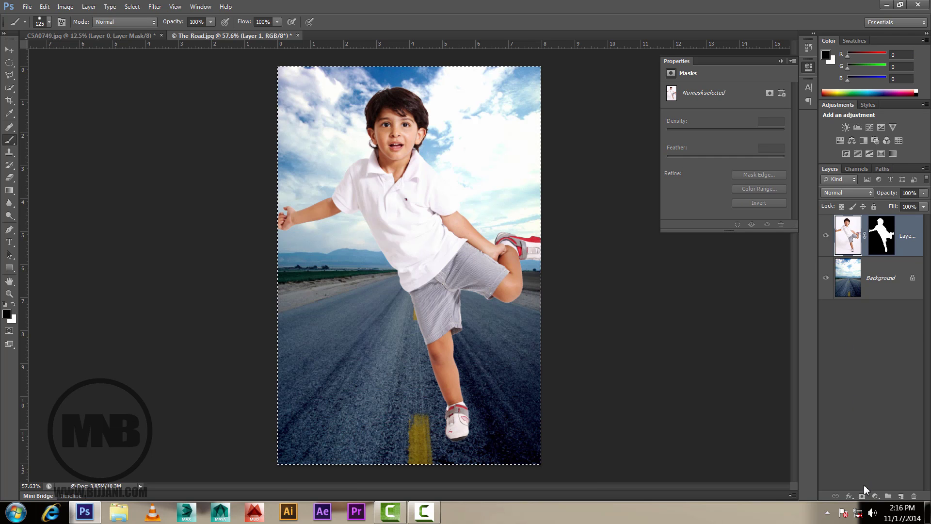
left_click(900, 496)
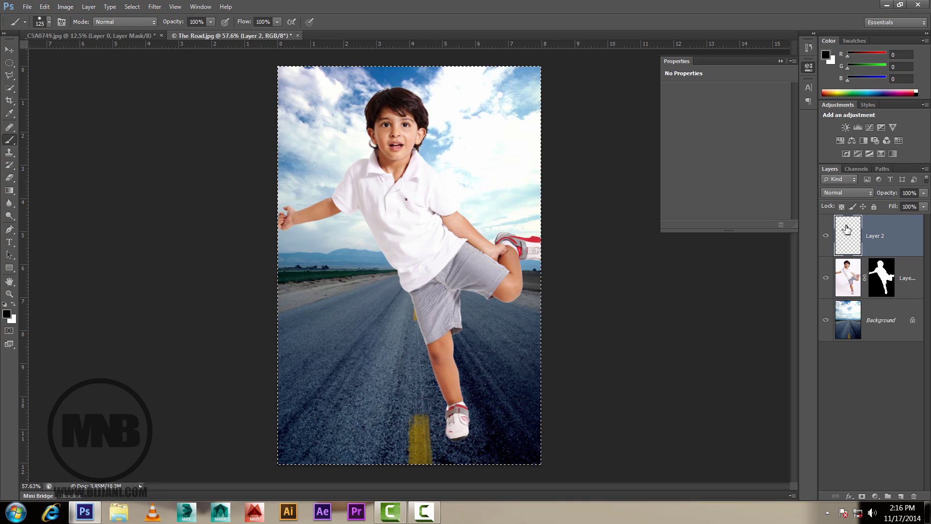
key("ctrl+v")
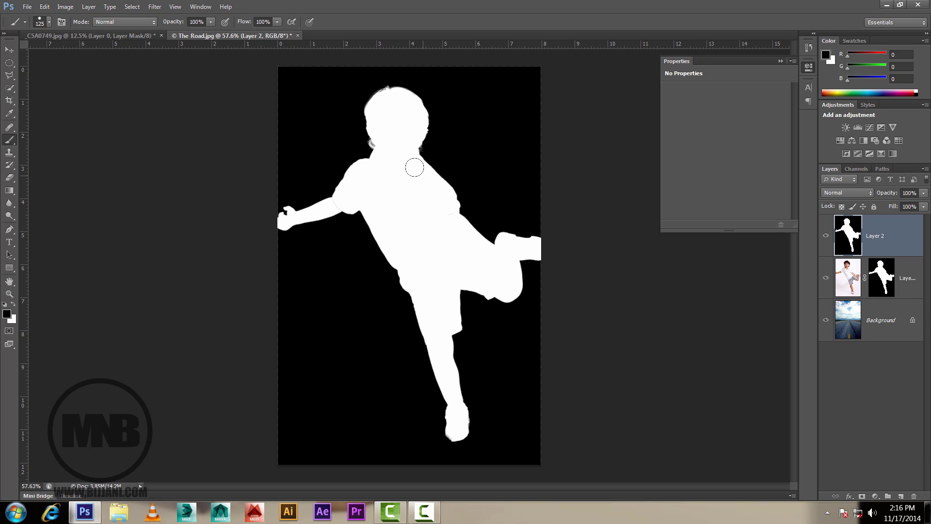
key("ctrl+i")
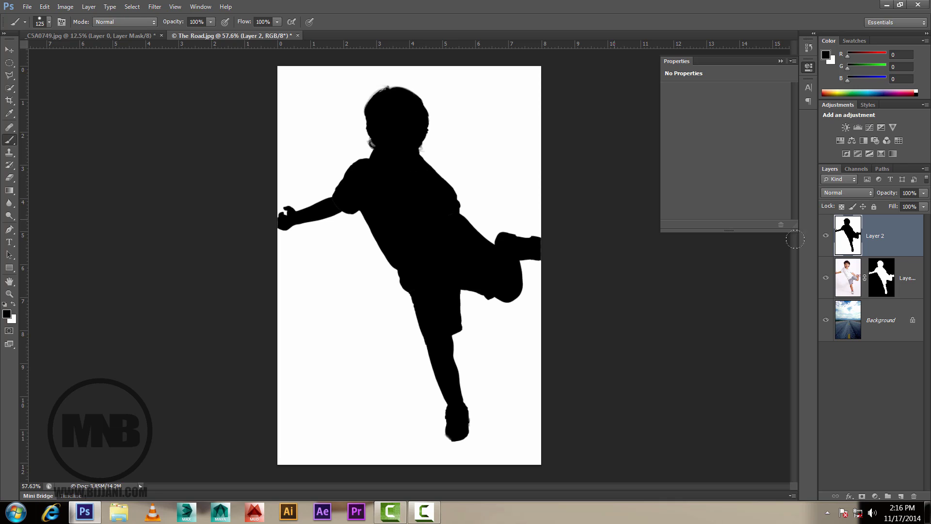
- Try the Screen blend mode on the silhouette layer and compare the image with the silhouette and boy layers hidden in turn
left_click(841, 192)
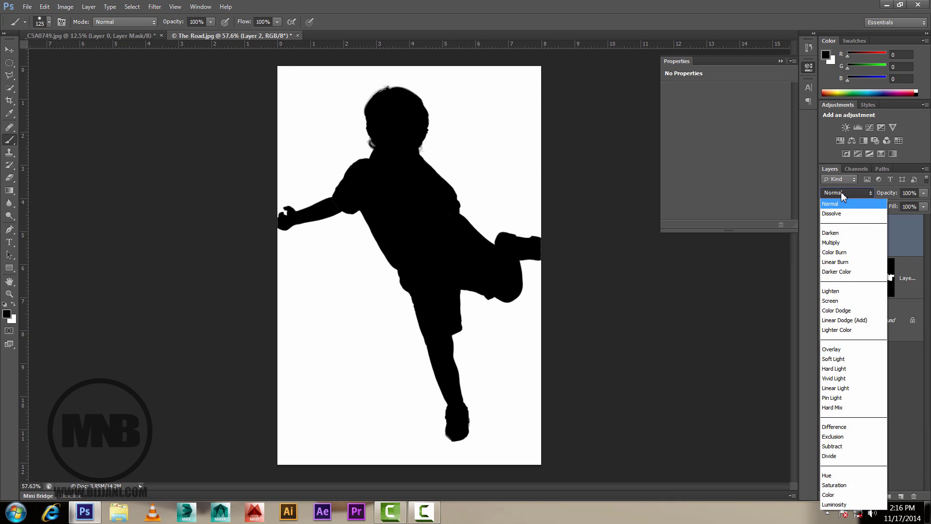
left_click(827, 299)
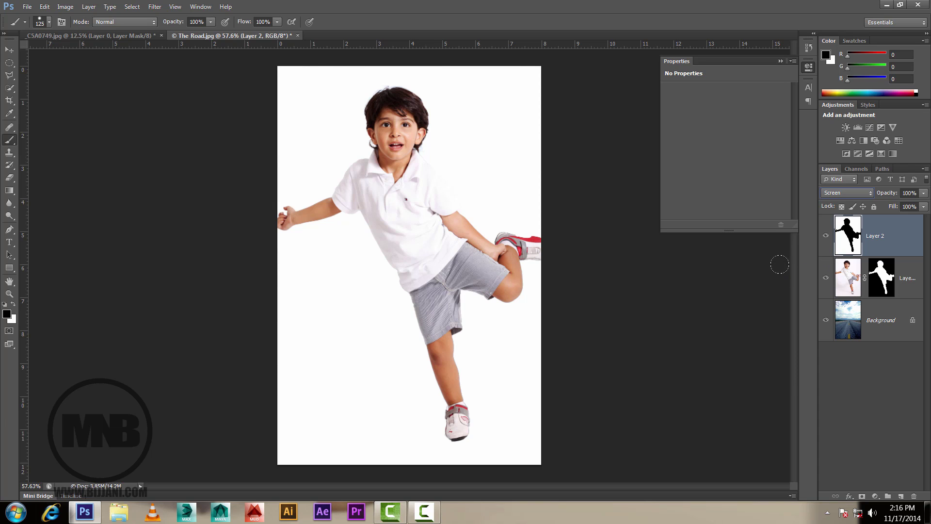
left_click(826, 236)
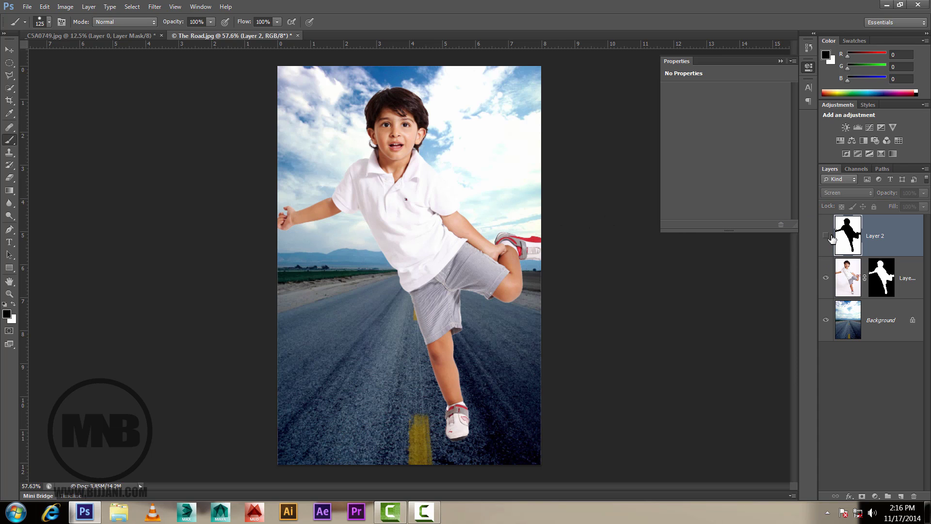
left_click(827, 236)
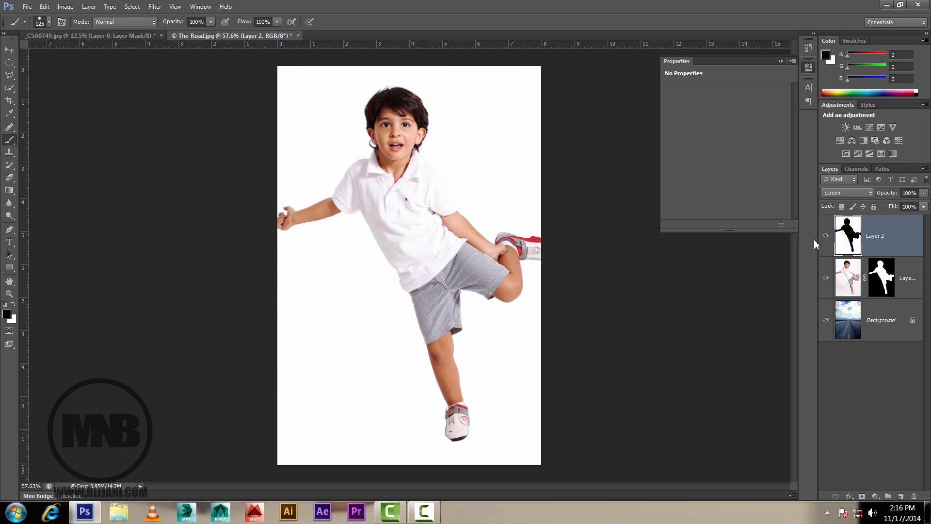
left_click(827, 280)
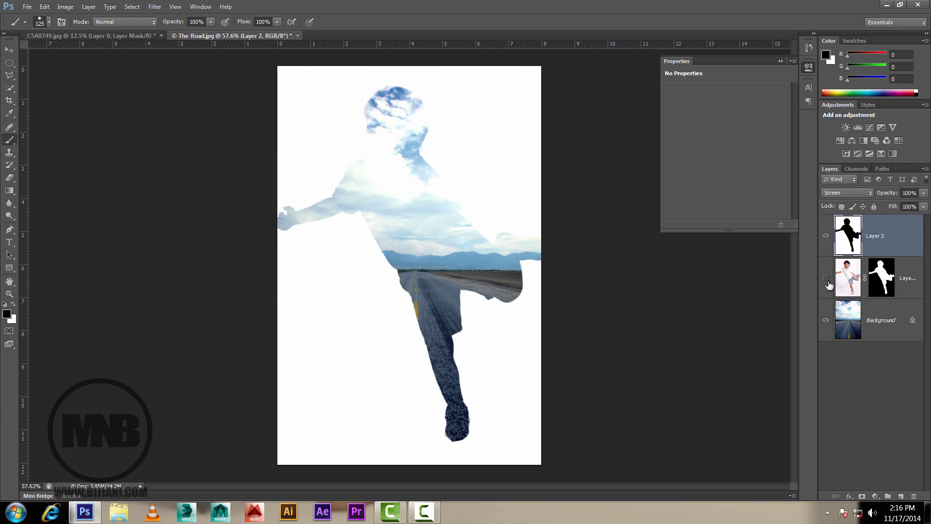
left_click(827, 280)
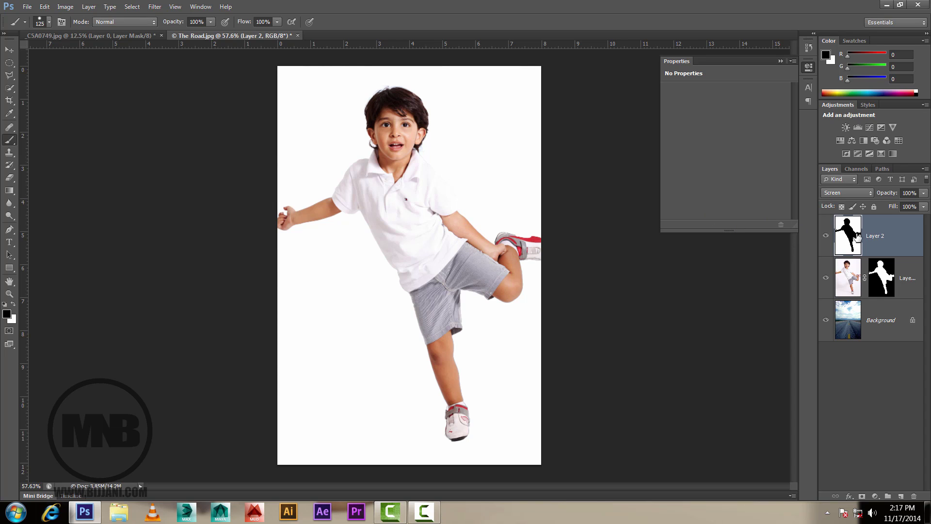
- Set the silhouette layer to Multiply and distort it into a foreshortened shadow on the road that meets the boy's standing shoe
left_click(841, 194)
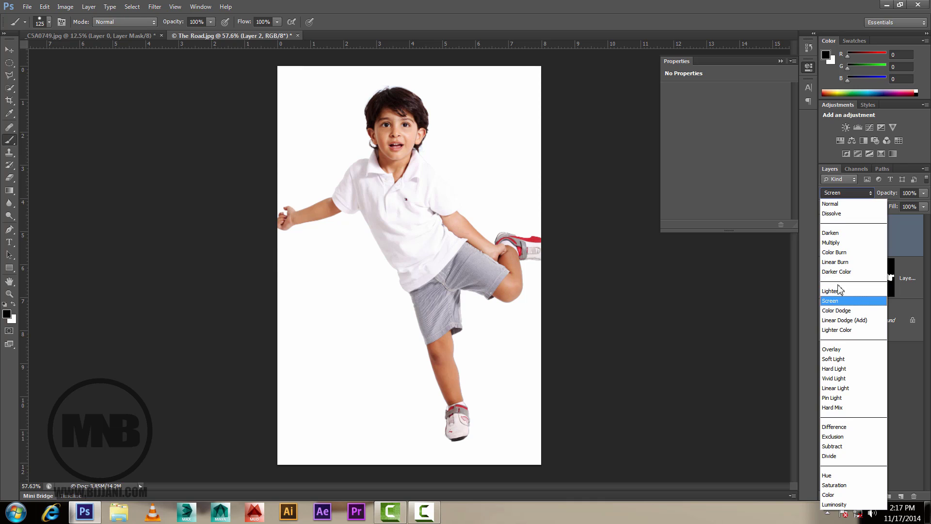
left_click(840, 243)
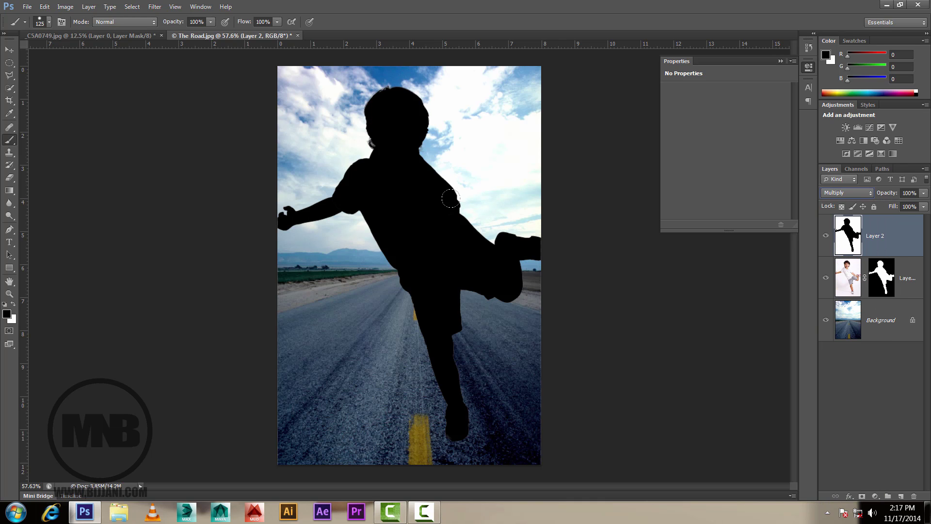
key("ctrl+t")
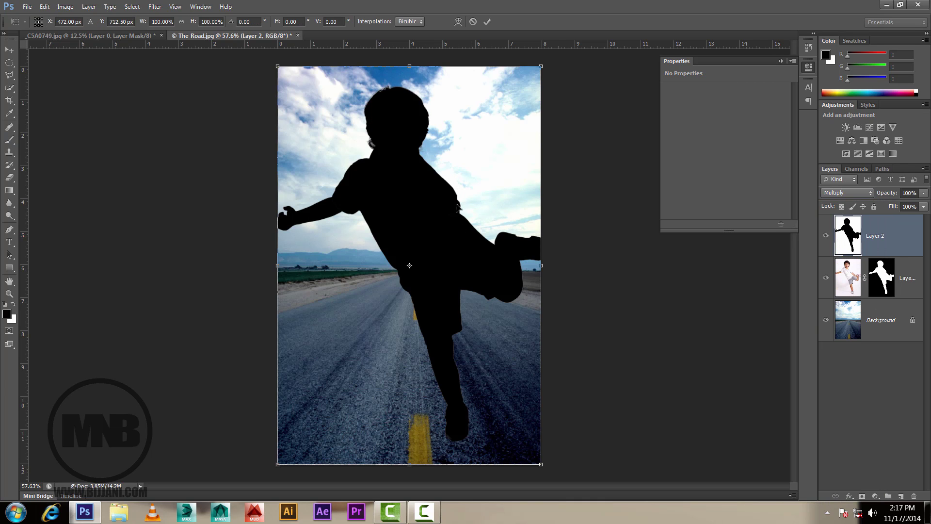
left_click_drag(542, 67, 519, 180)
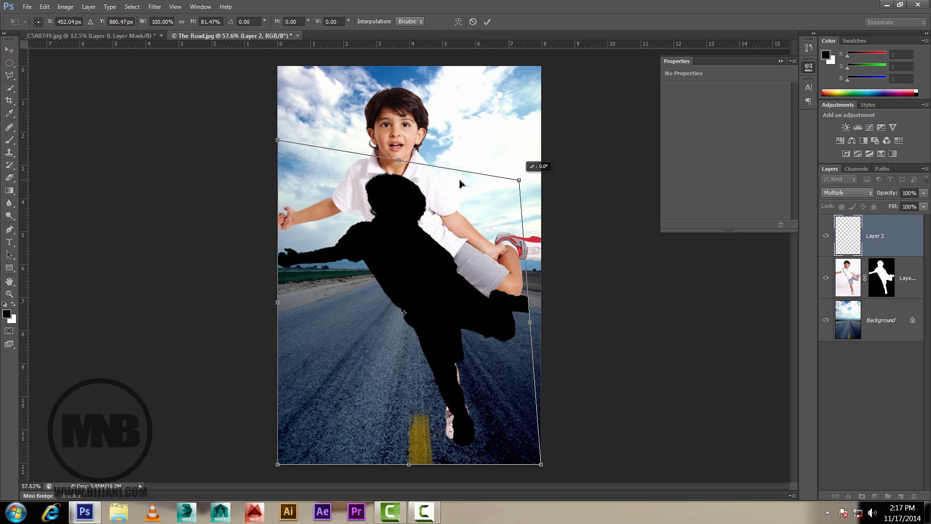
left_click_drag(277, 140, 282, 239)
left_click_drag(521, 180, 520, 270)
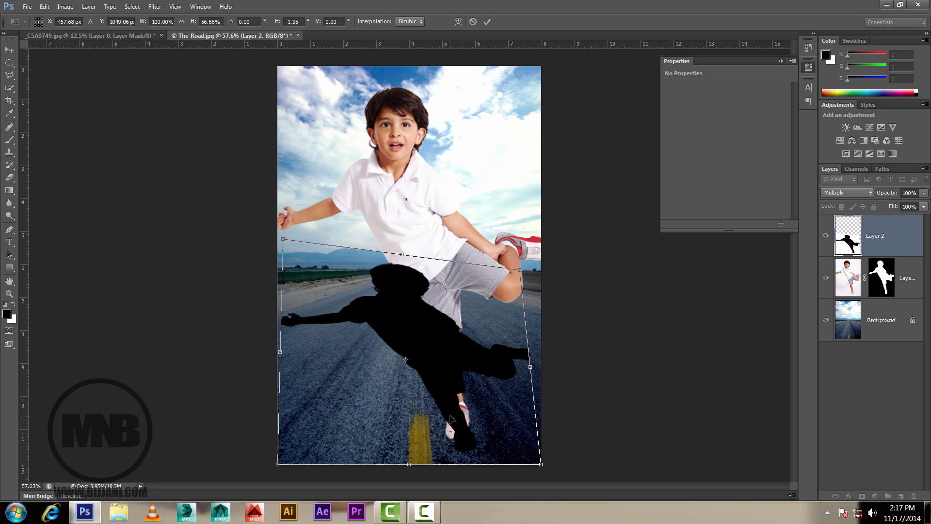
left_click_drag(451, 418, 442, 403)
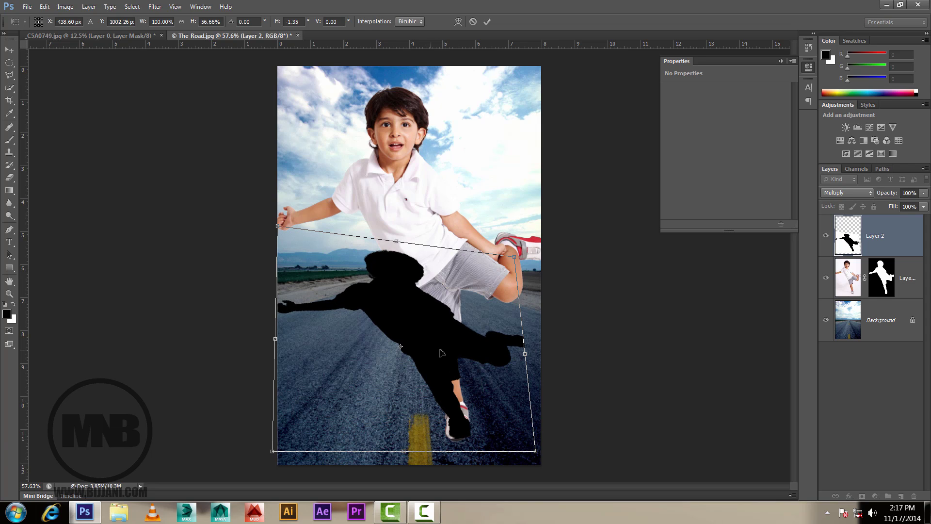
key("Return")
key("b")
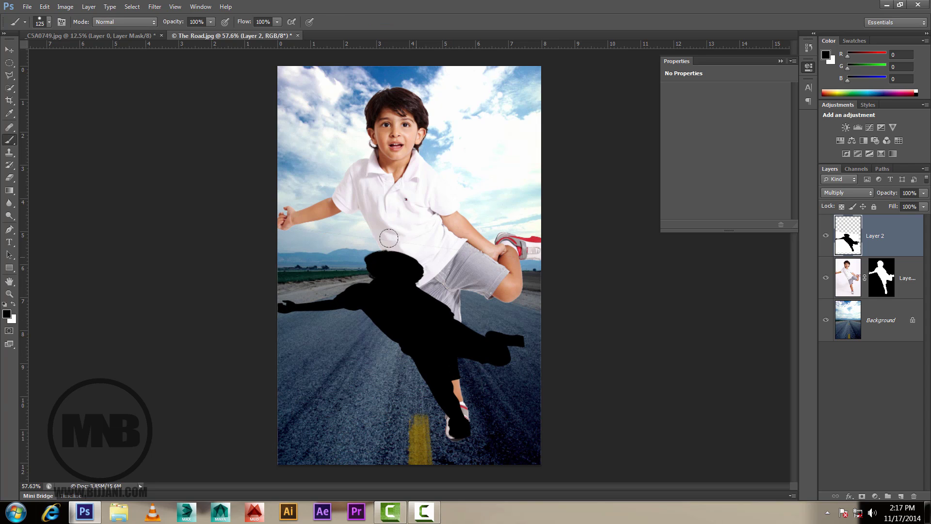
- Soften the shadow silhouette with a Gaussian Blur of 30.5 pixels radius
left_click(154, 7)
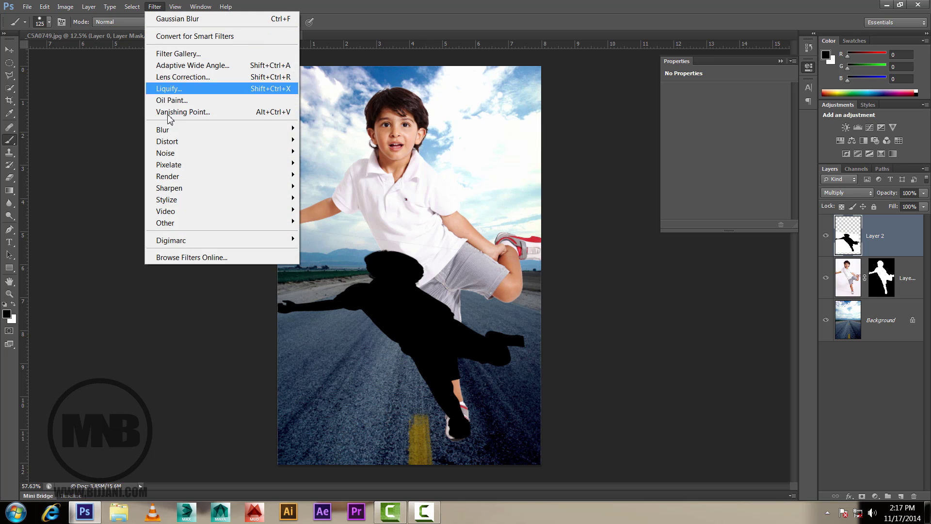
mouse_move(165, 129)
left_click(330, 216)
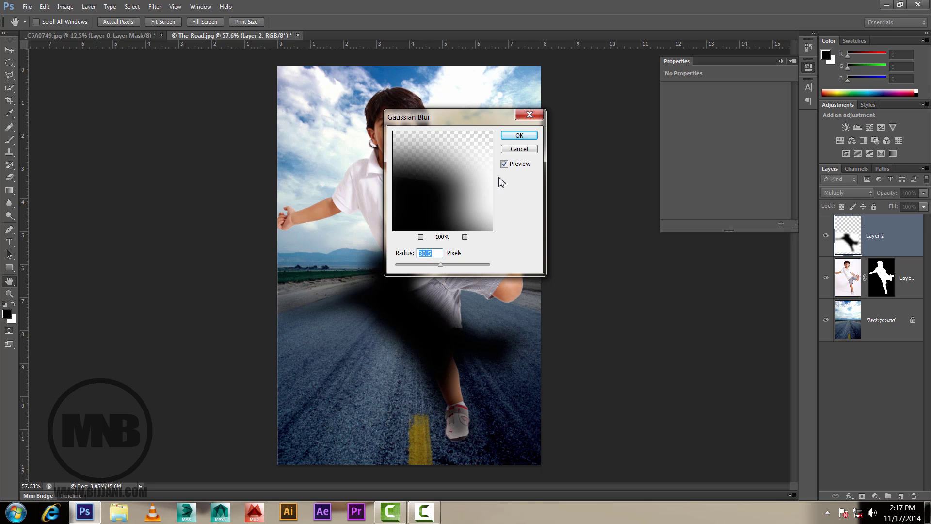
left_click(517, 136)
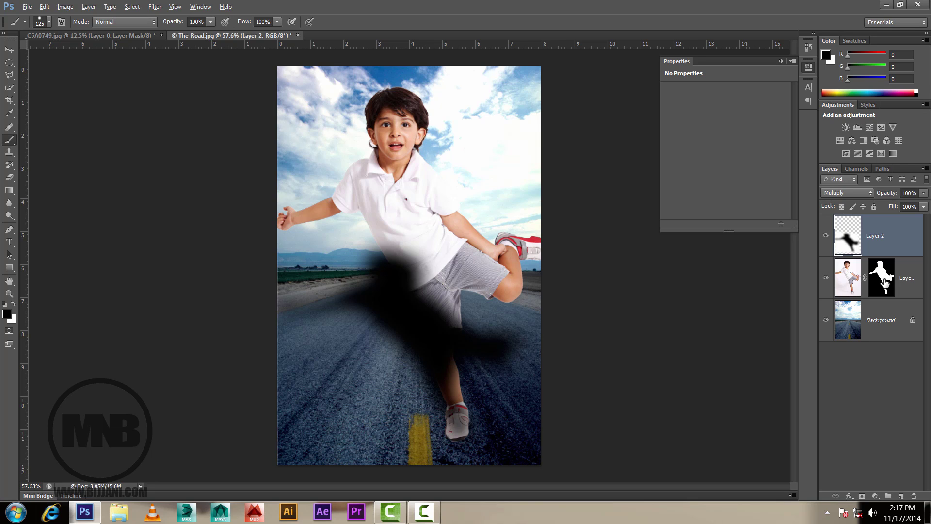
- Copy the boy's layer mask onto the shadow layer, invert it to keep the shadow off him, and compare with the shadow hidden
left_click_drag(884, 280, 885, 250)
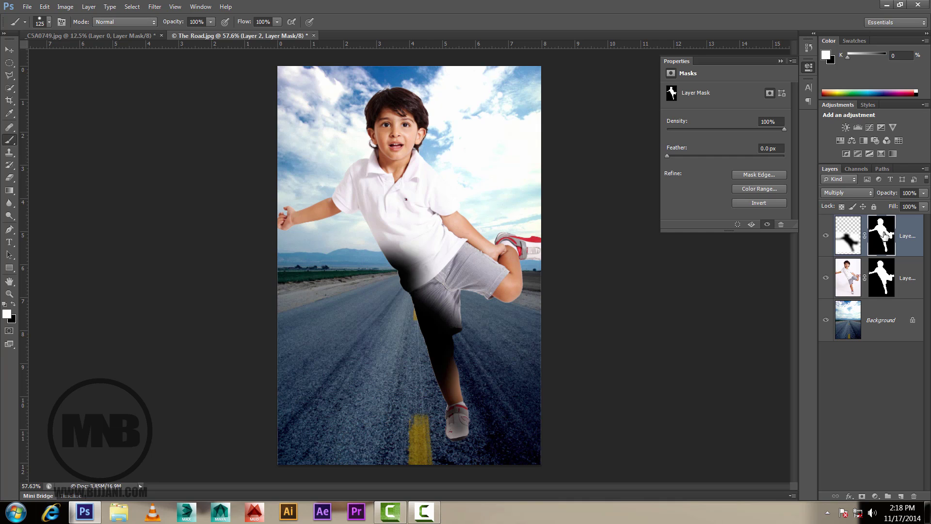
key("ctrl+i")
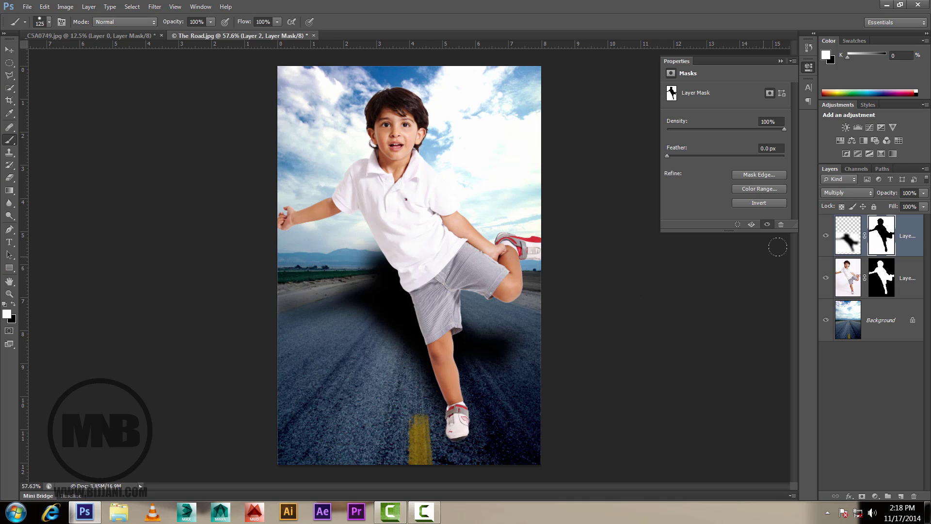
left_click(826, 236)
left_click(826, 236)
left_click(826, 236)
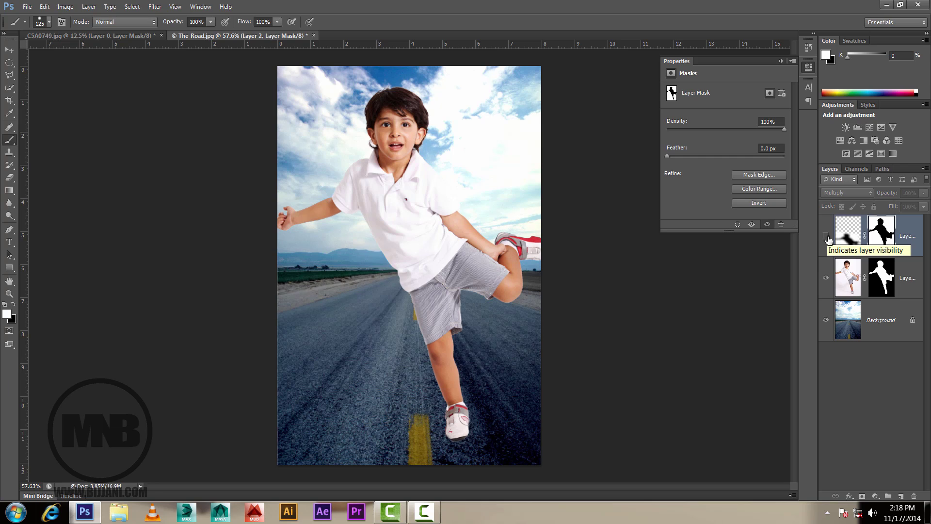
left_click(827, 236)
left_click(826, 236)
left_click(827, 236)
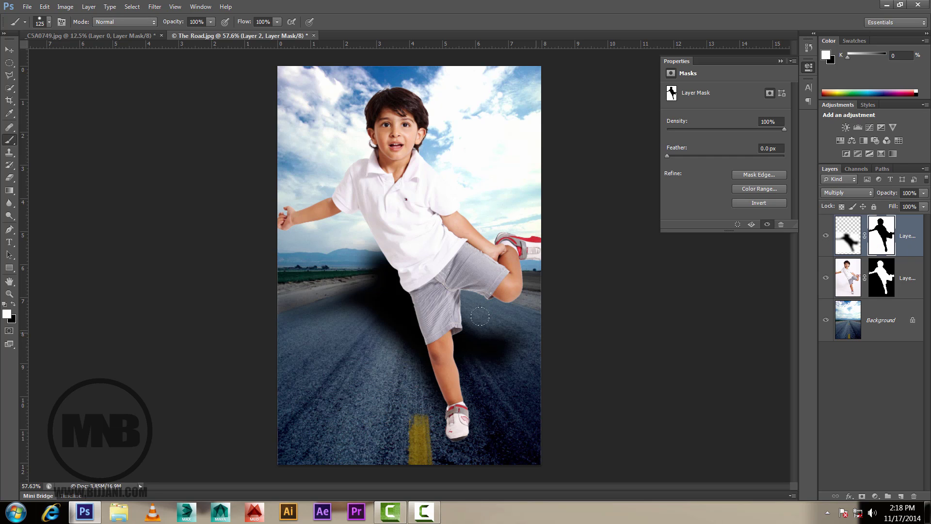
- Transform the shadow to about 77% of its height and pull its far corners inward for perspective on the road
left_click(852, 244)
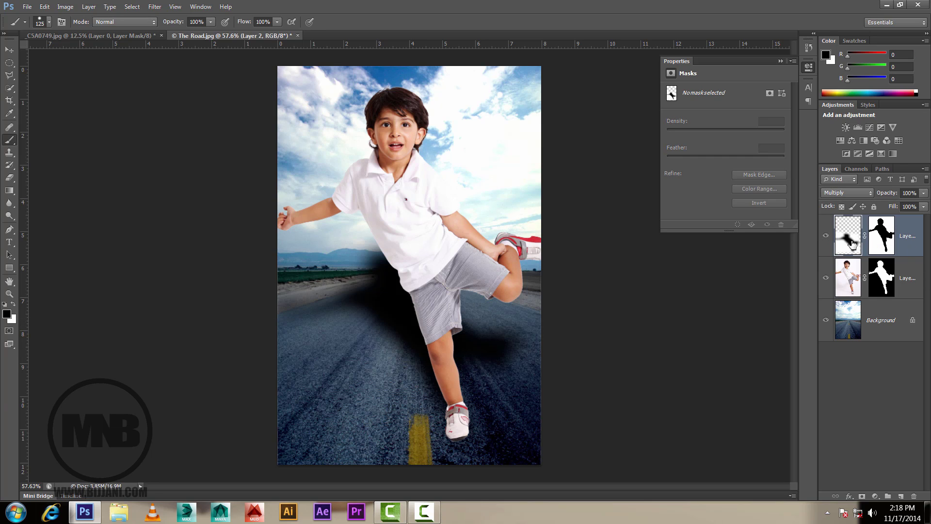
key("x")
key("ctrl+t")
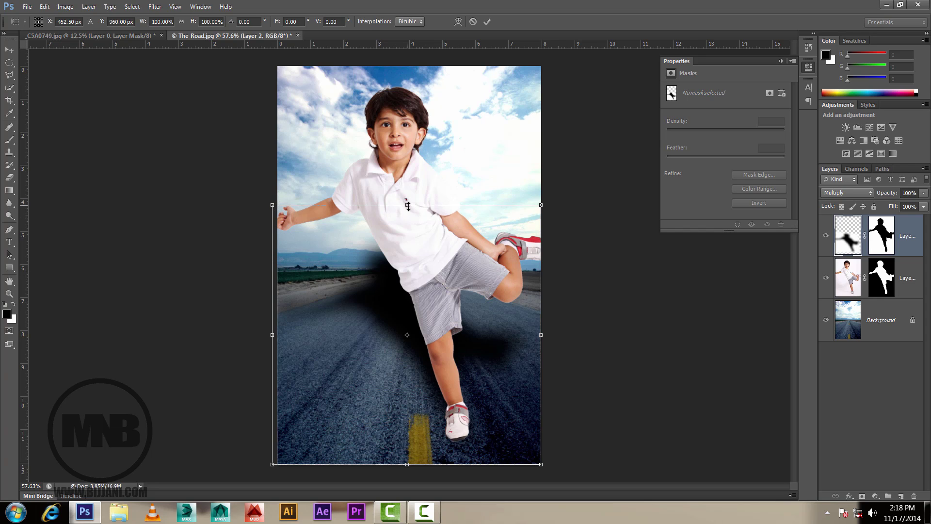
left_click_drag(407, 205, 408, 261)
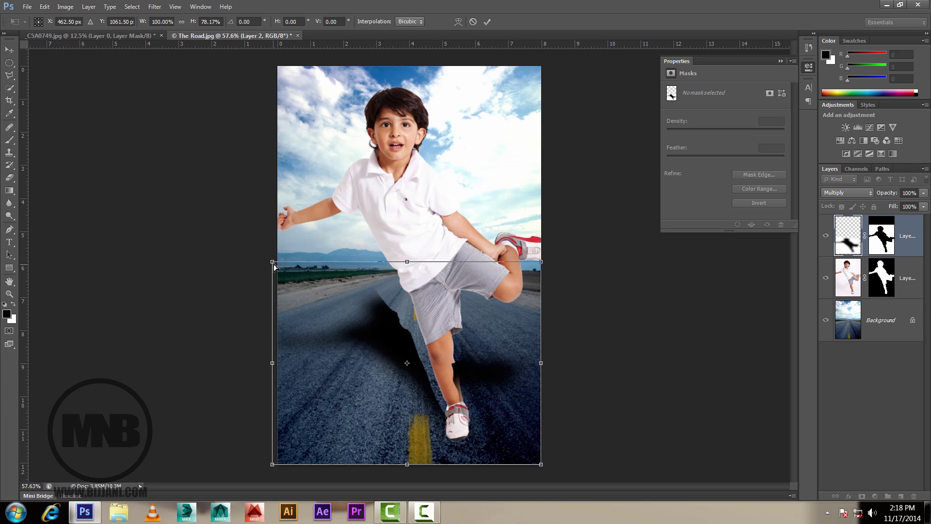
left_click_drag(278, 264, 298, 267)
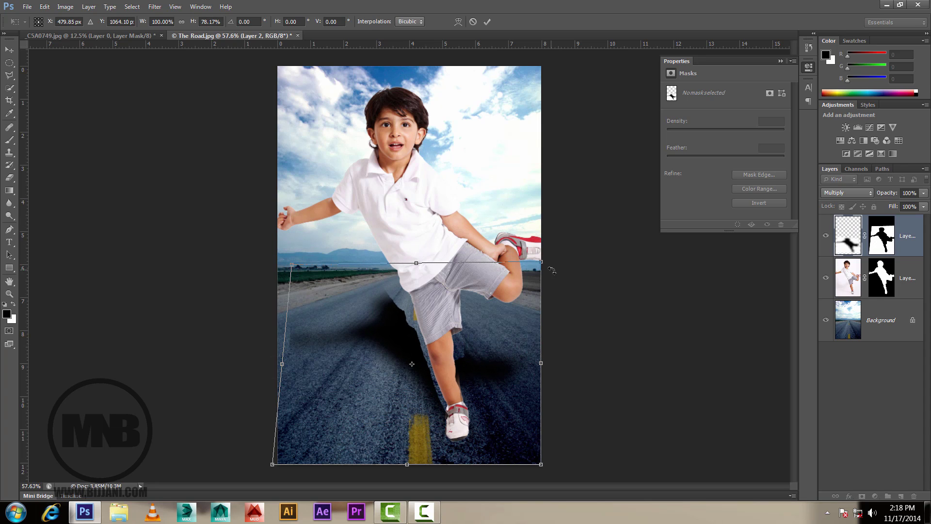
left_click_drag(541, 263, 520, 265)
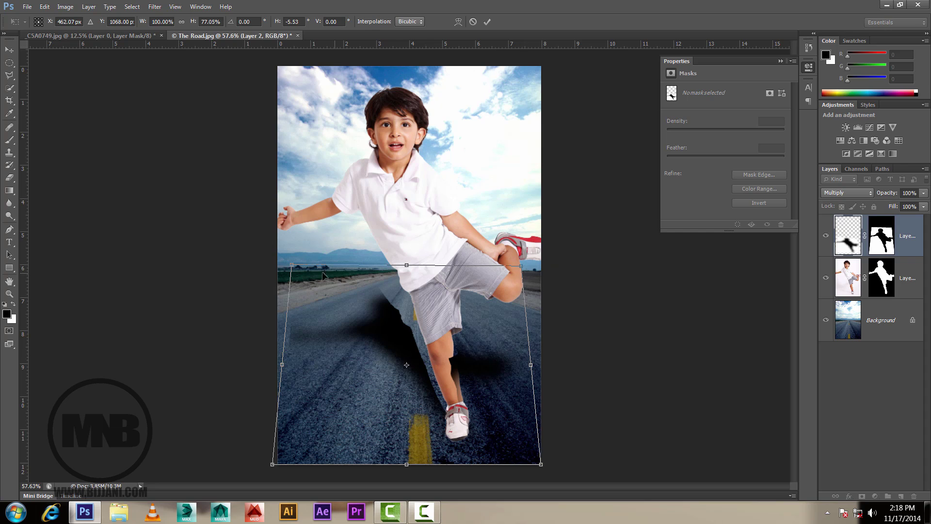
left_click_drag(296, 266, 292, 268)
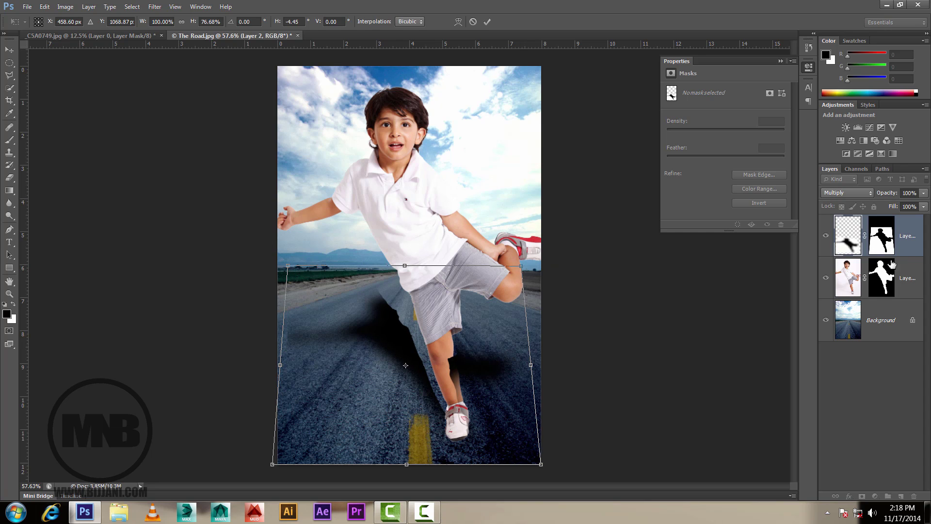
key("Return")
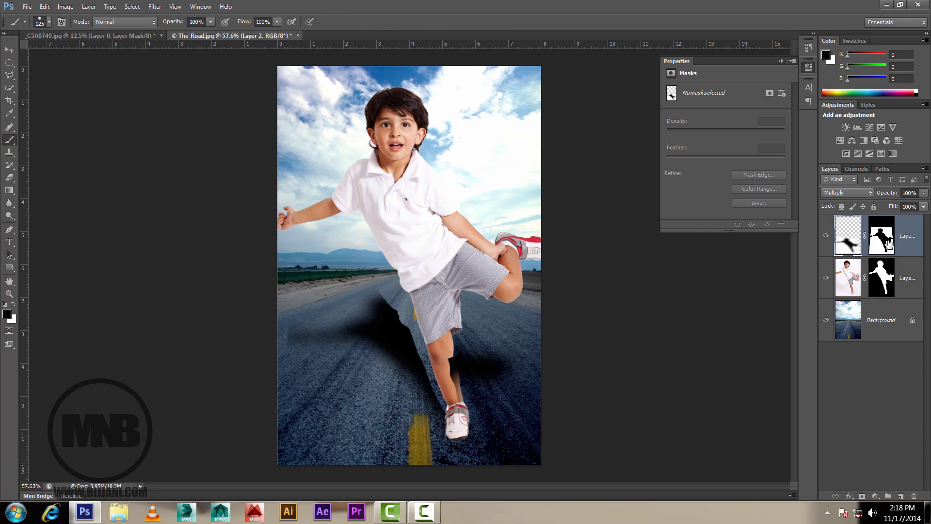
- Delete the shadow layer's mask and stretch the shadow slightly wider on both sides
left_click_drag(887, 244, 914, 496)
left_click(509, 193)
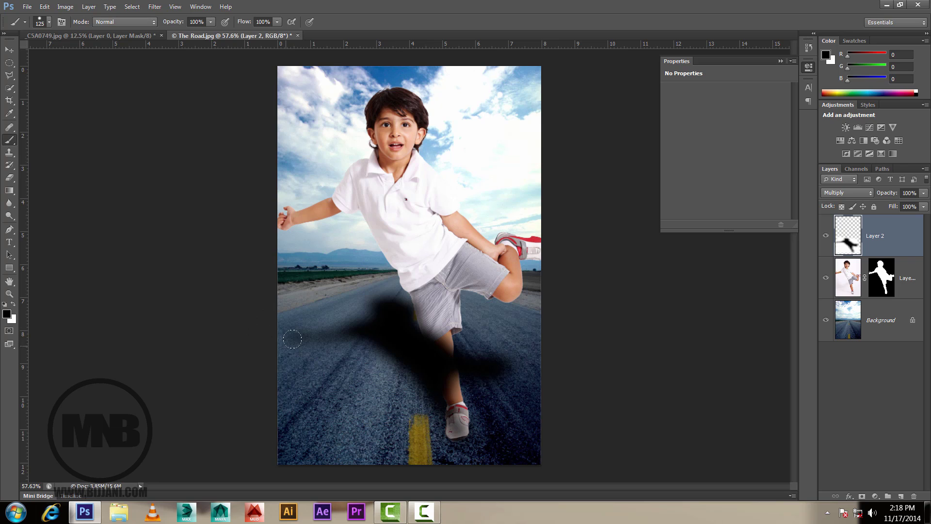
key("ctrl+t")
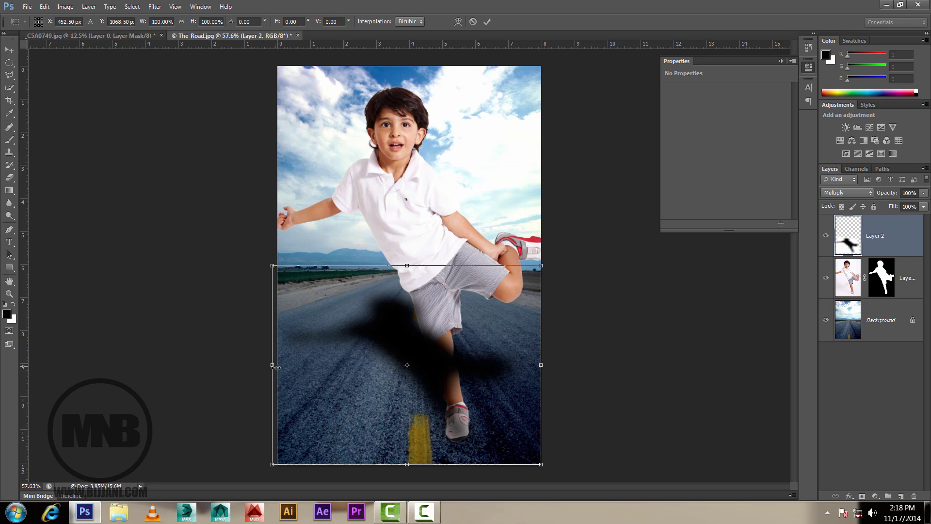
left_click_drag(273, 367, 266, 367)
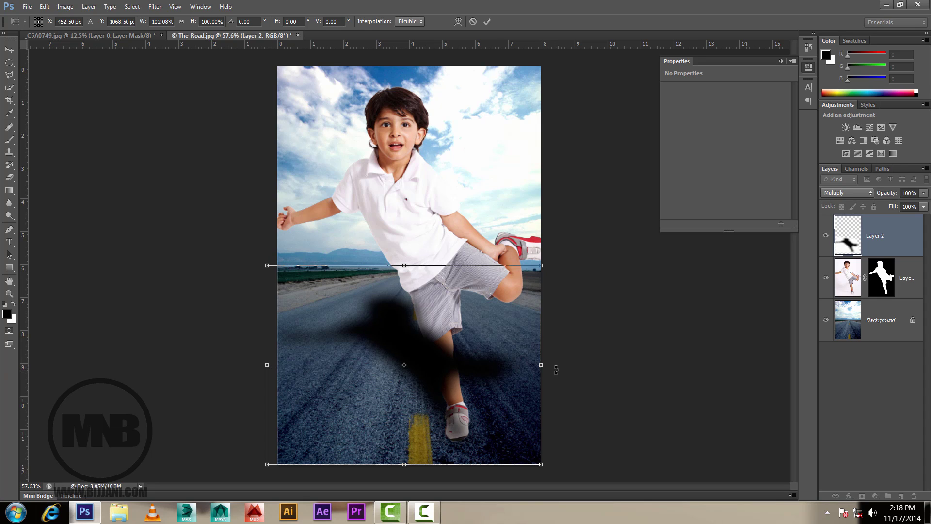
left_click_drag(541, 364, 544, 366)
key("Return")
key("b")
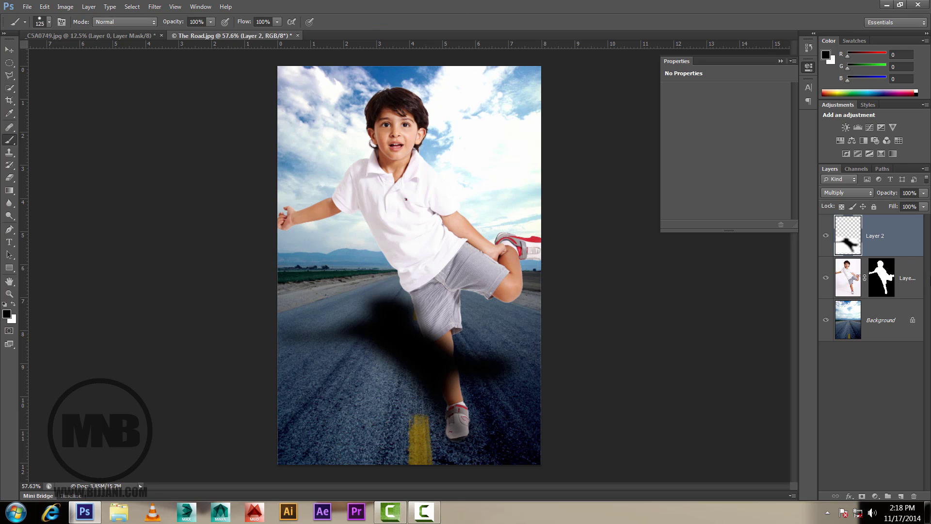
- Copy the boy's layer mask onto the shadow layer, invert it, and lower the shadow's opacity to 54%
left_click_drag(883, 286, 892, 245)
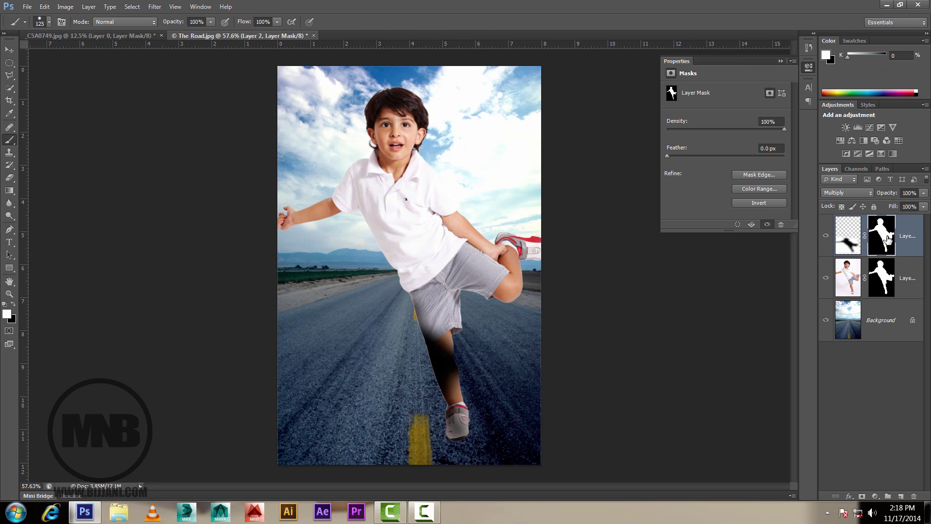
key("ctrl+i")
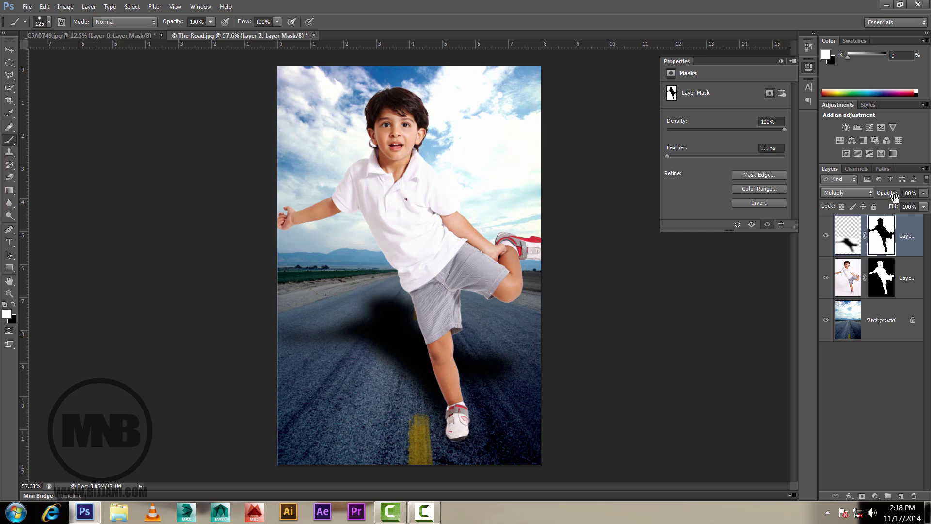
left_click_drag(894, 197, 873, 201)
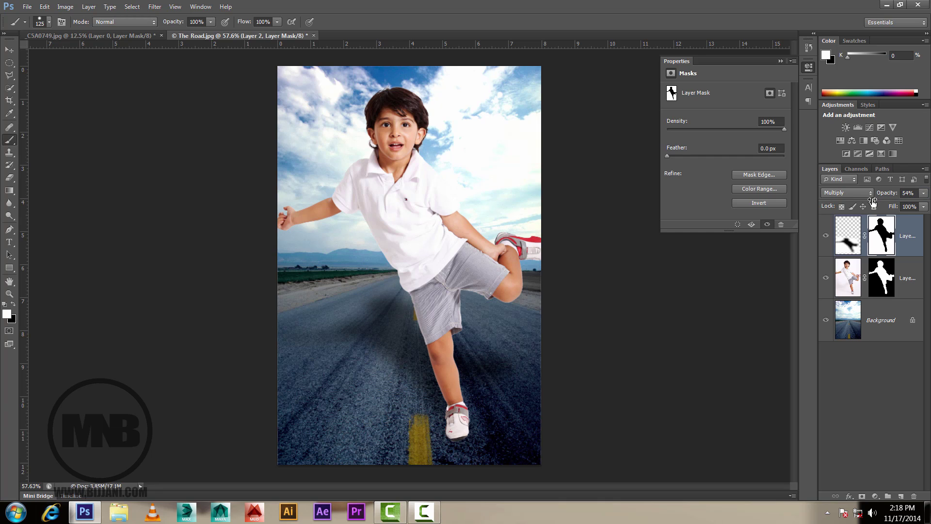
key("Return")
- Add a Photo Filter adjustment above the boy's layer using Cooling Filter (80)
left_click(855, 282)
left_click(875, 496)
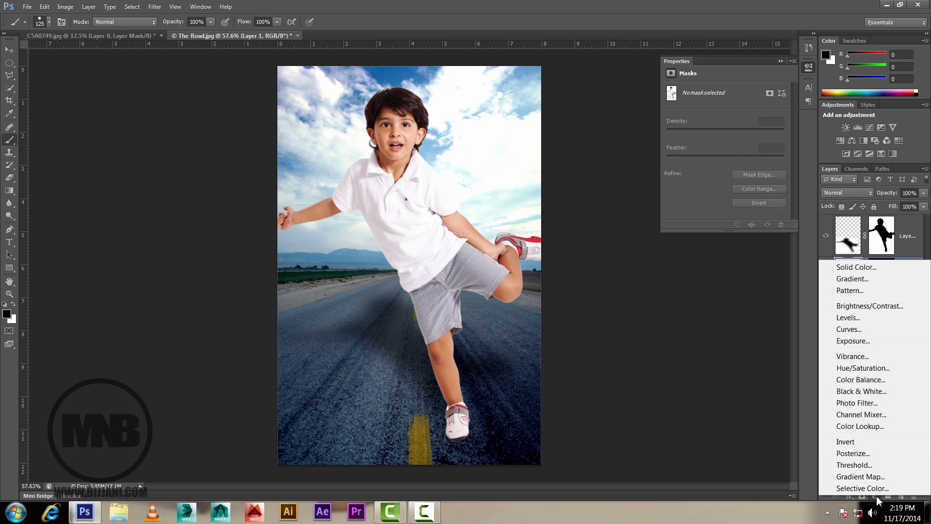
left_click(862, 402)
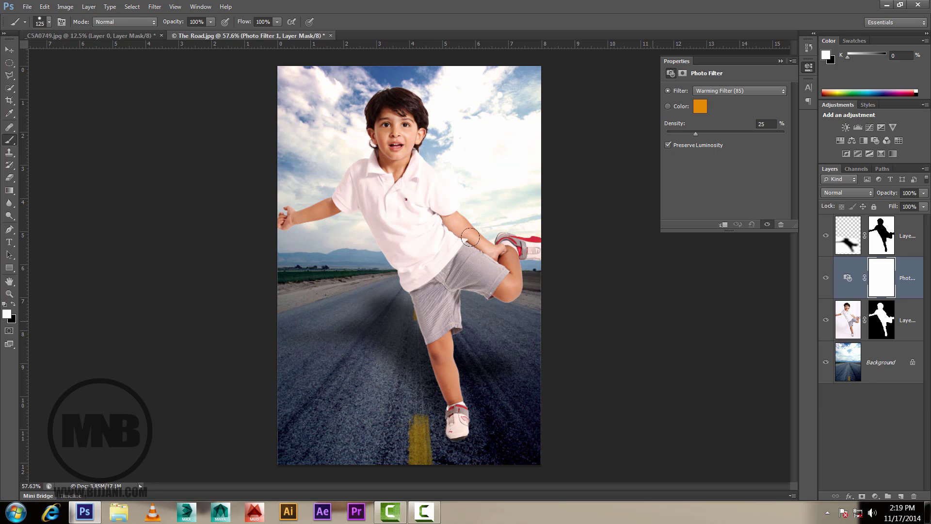
left_click(709, 92)
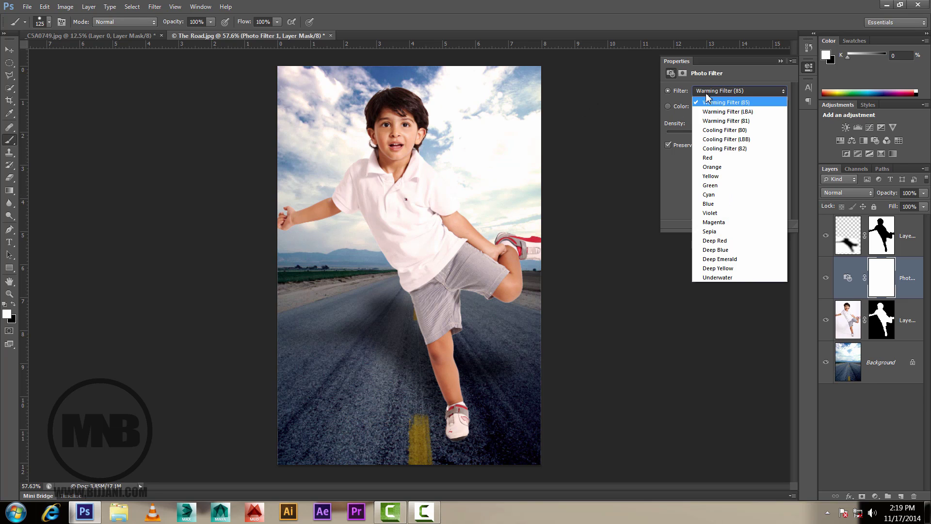
left_click(714, 131)
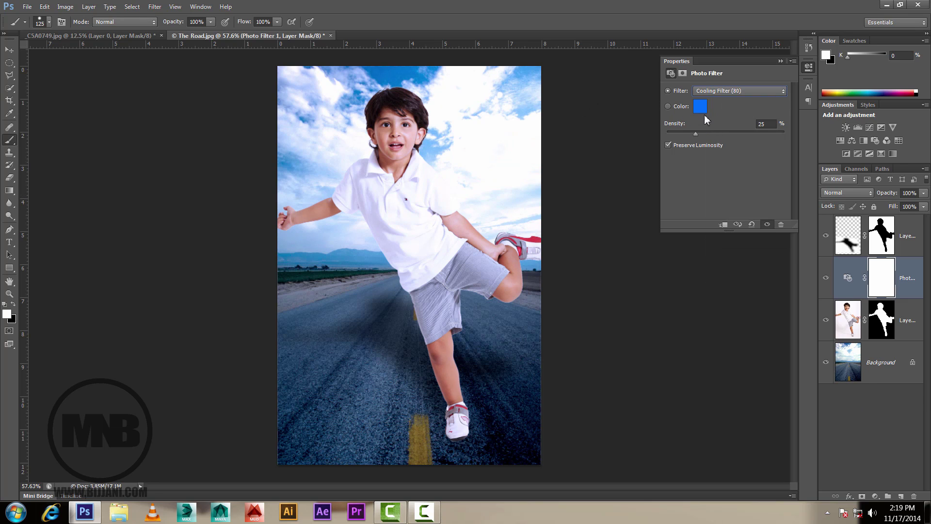
- Set the Photo Filter's density to 10% and compare the image with the filter hidden and shown
left_click_drag(698, 129, 677, 132)
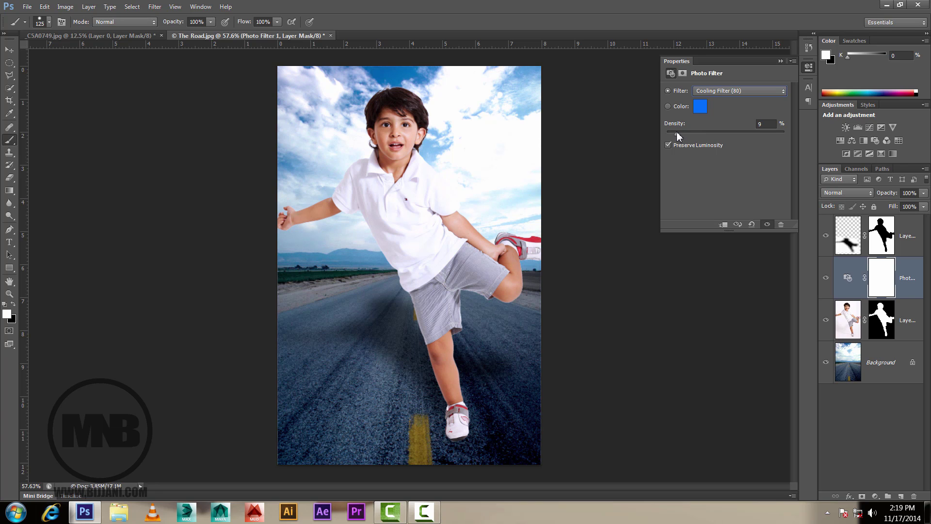
left_click(759, 119)
type("10")
key("Return")
left_click(826, 278)
left_click(826, 279)
left_click(827, 278)
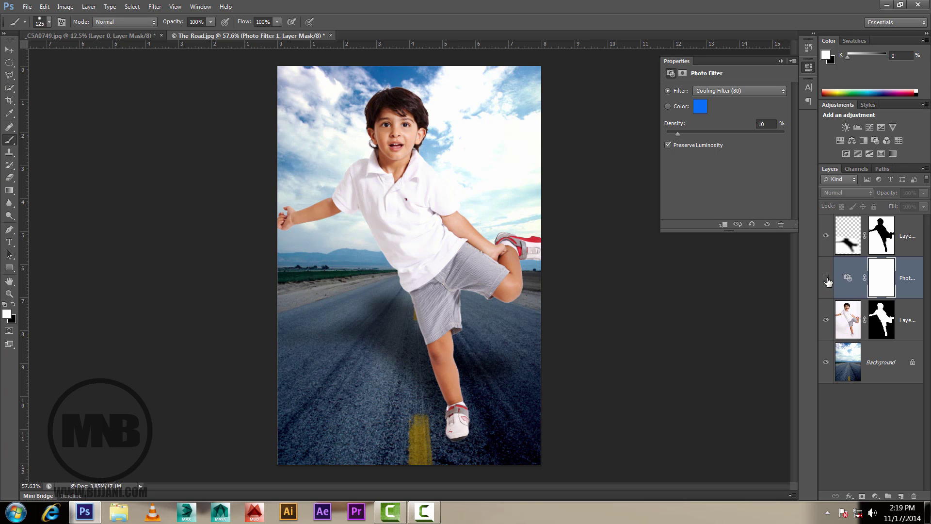
left_click(826, 278)
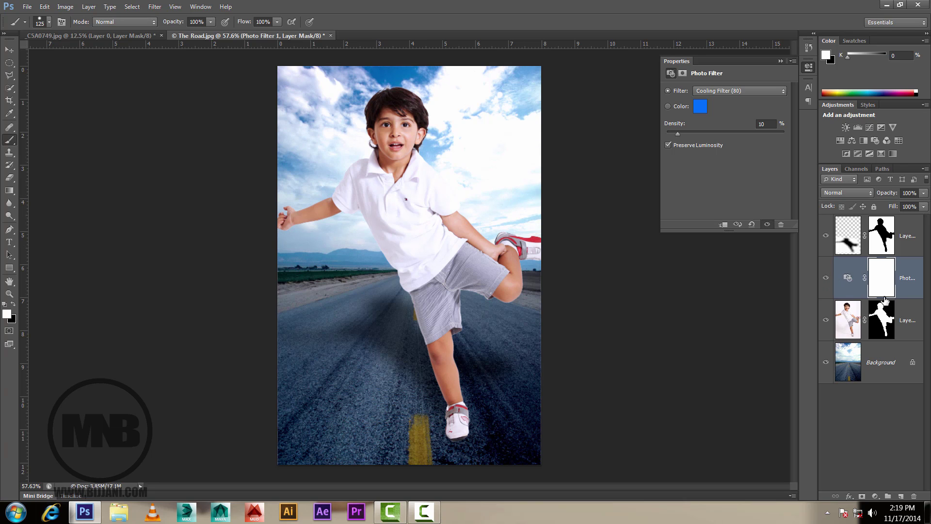
- Add a Brightness/Contrast adjustment above the Photo Filter with contrast 54 and brightness -9
left_click(874, 497)
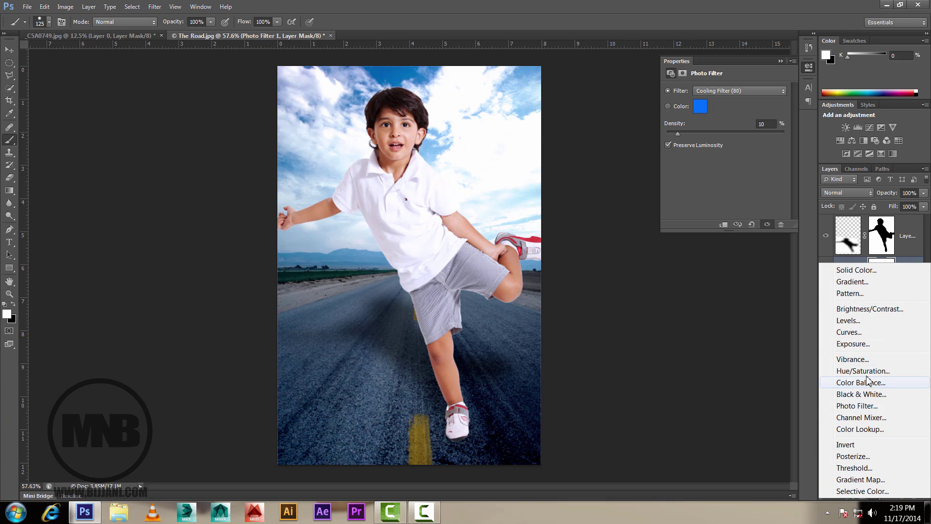
left_click(868, 309)
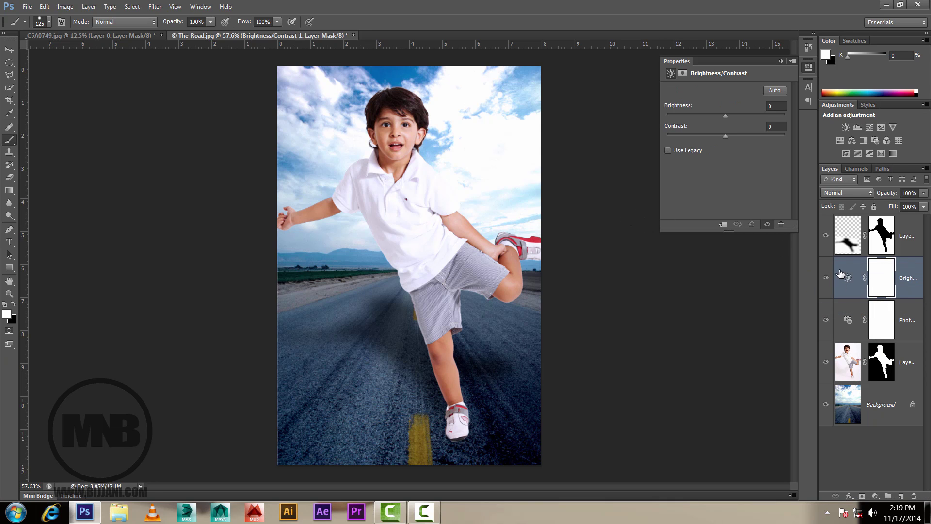
left_click_drag(733, 138, 739, 141)
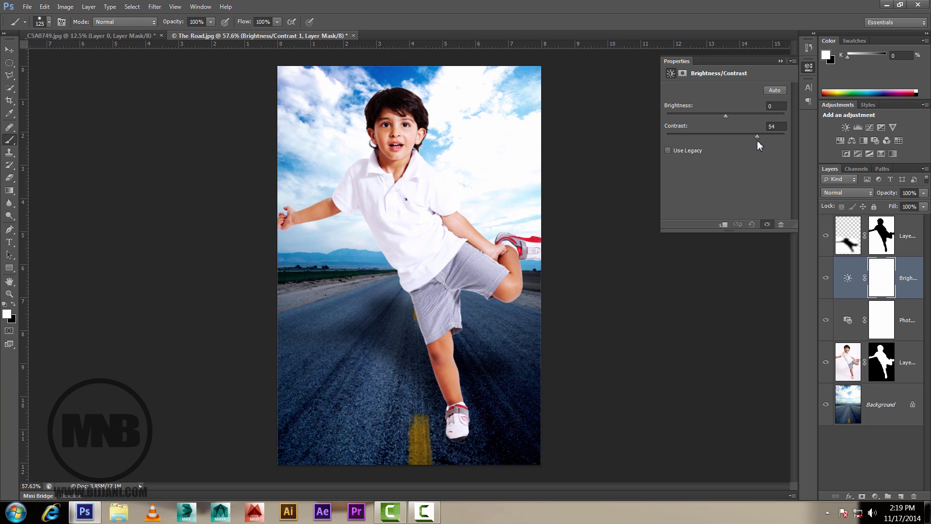
mouse_move(725, 115)
left_mouse_down()
mouse_move(706, 115)
mouse_move(723, 119)
left_mouse_up()
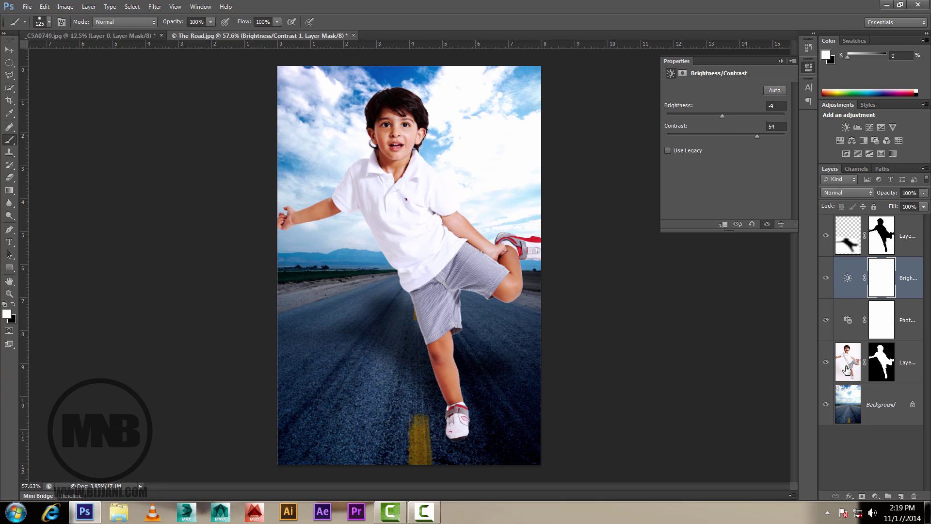
- Clip the Photo Filter to the boy's layer and compare the image with the filter hidden and shown
left_click(849, 323)
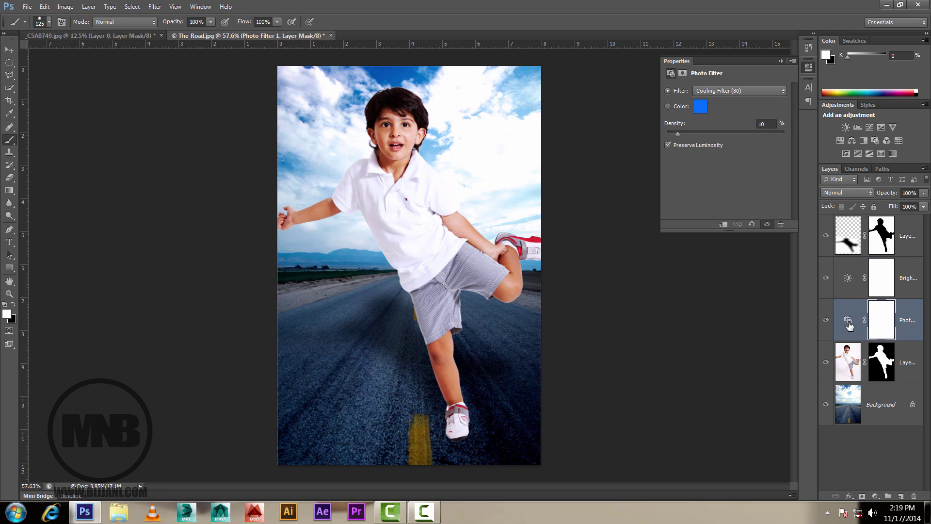
left_click(847, 287)
mouse_move(858, 339)
left_mouse_down()
mouse_move(849, 327)
mouse_move(864, 340)
left_mouse_up()
left_click(866, 340, "alt")
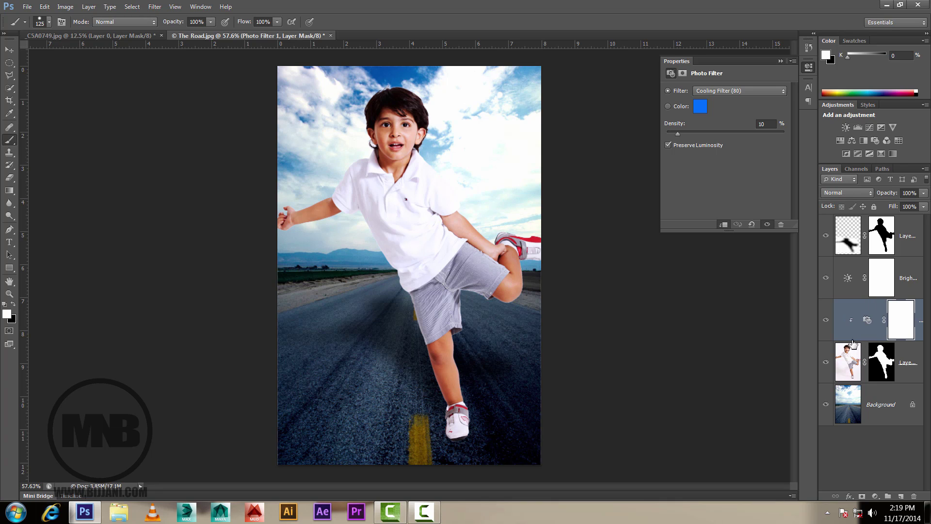
left_click(826, 320)
left_click(826, 322)
left_click(827, 322)
left_click(827, 322)
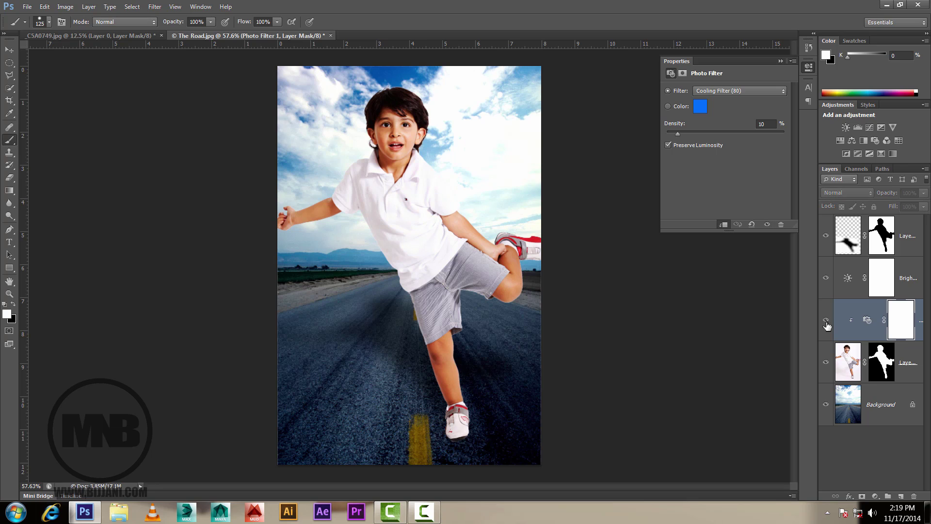
left_click(826, 322)
left_click(827, 322)
left_click(826, 322)
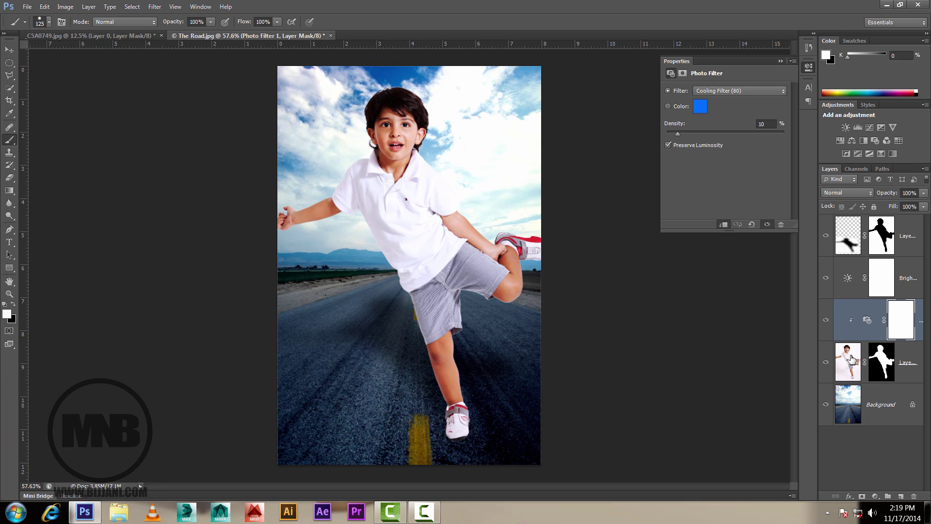
- Clip the Brightness/Contrast adjustment together with the Photo Filter to the boy's layer and compare with the contrast adjustment hidden
left_click(846, 280)
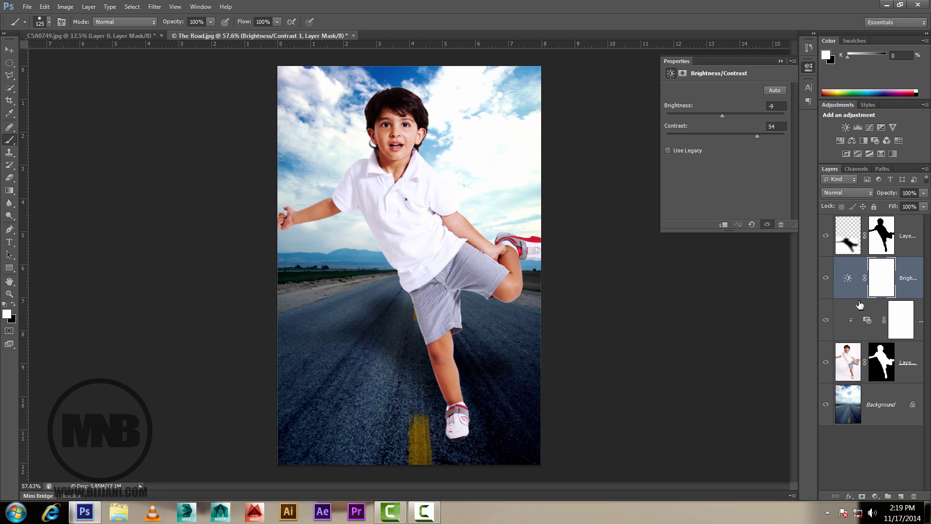
left_click(867, 337)
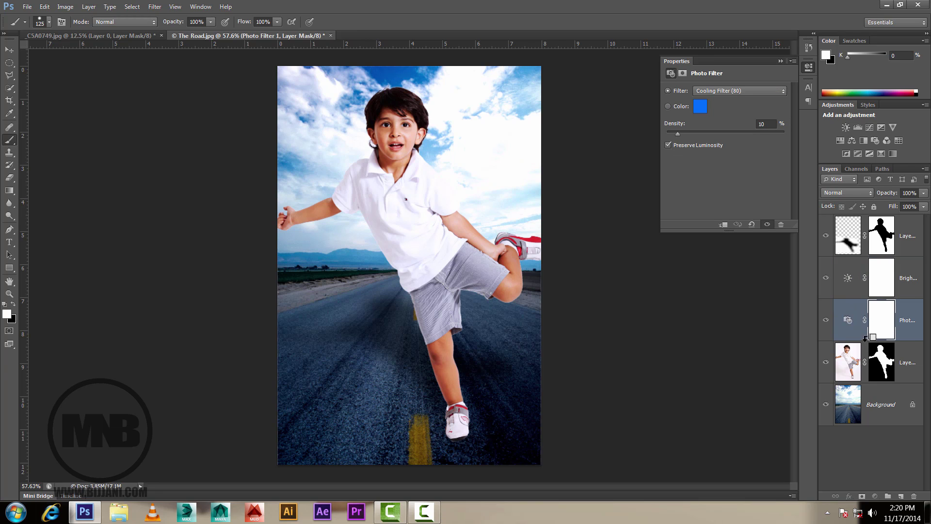
left_click(868, 340, "alt")
left_click(855, 281)
left_click(872, 298, "alt")
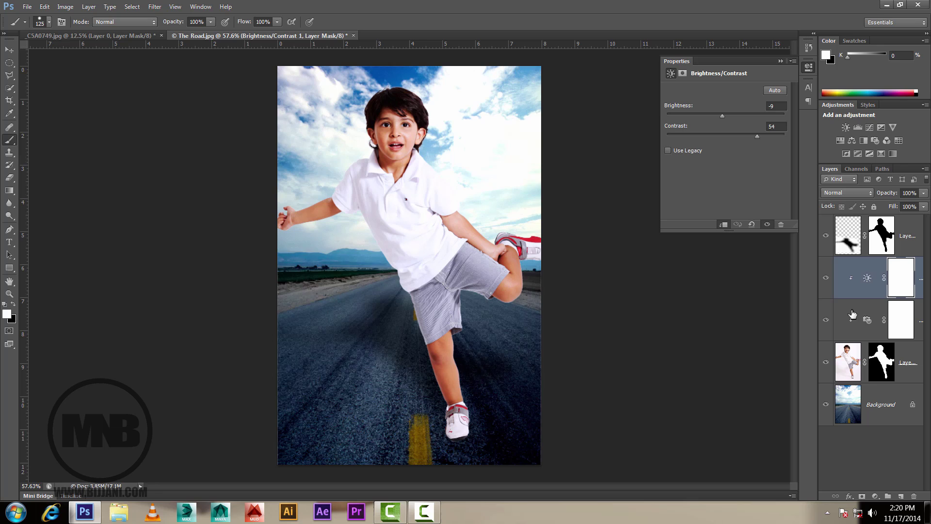
left_click(826, 279)
left_click(826, 279)
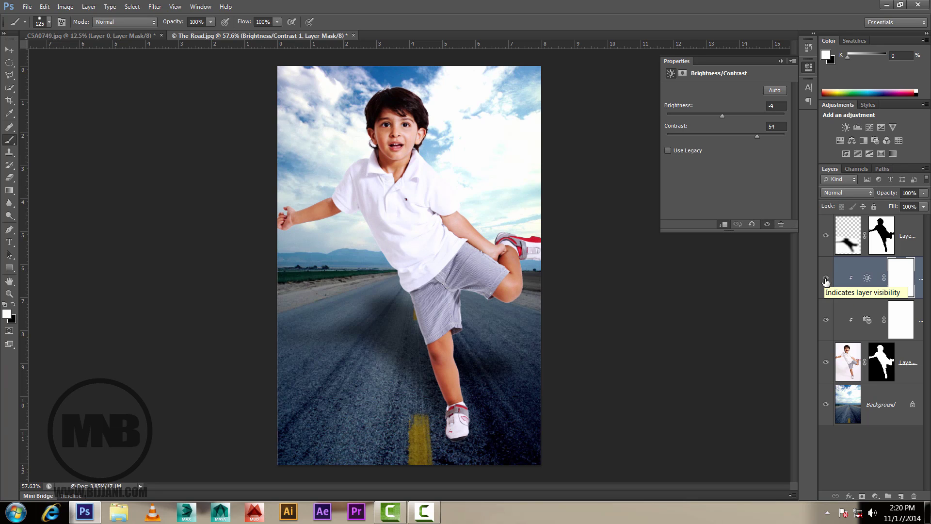
- Set the clipped Brightness/Contrast adjustment to brightness -17 and contrast 65
left_click(867, 277)
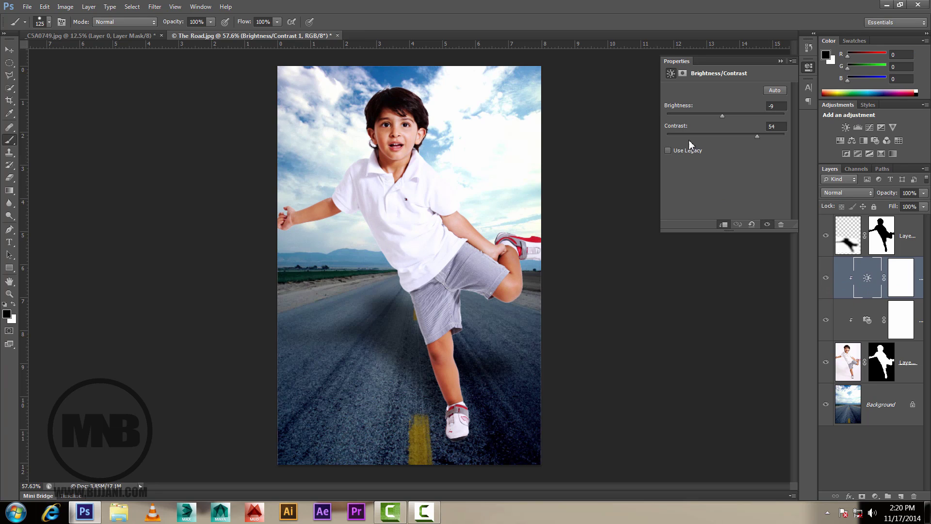
left_click_drag(720, 117, 767, 137)
left_click_drag(719, 115, 718, 115)
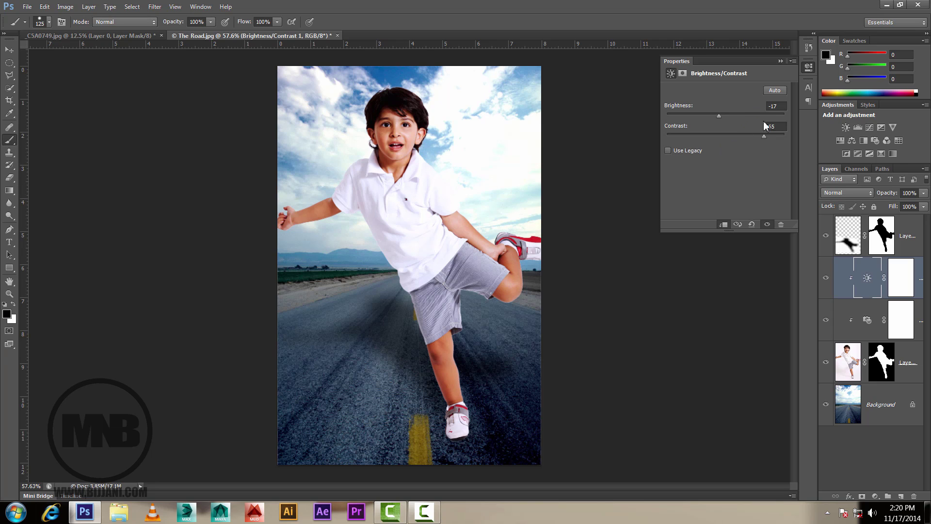
- Close the adjustment's settings and raise the opacity of the boy's shadow layer to 58%
left_click(781, 62)
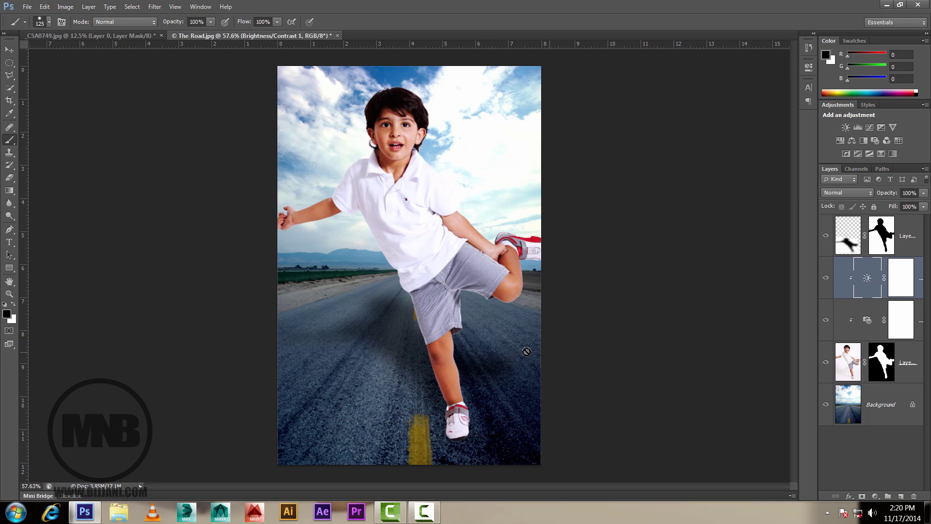
key("m")
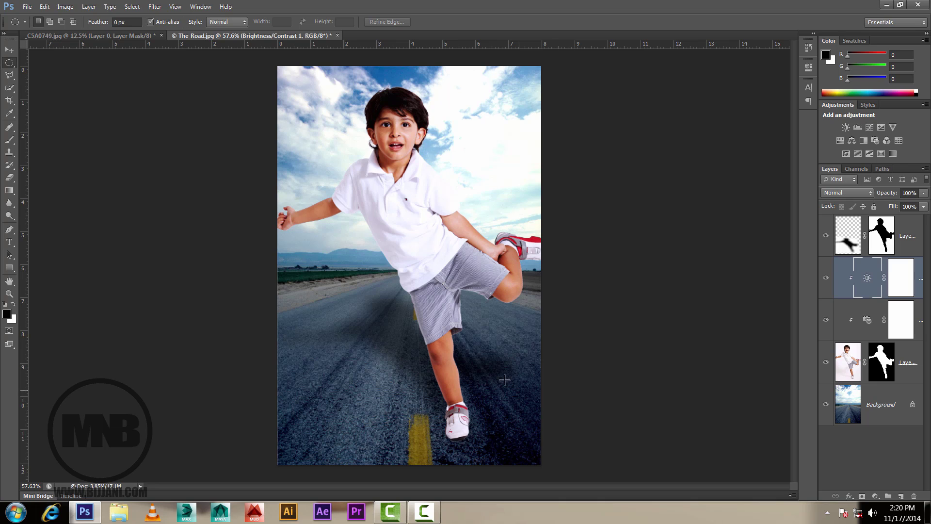
left_click(854, 249)
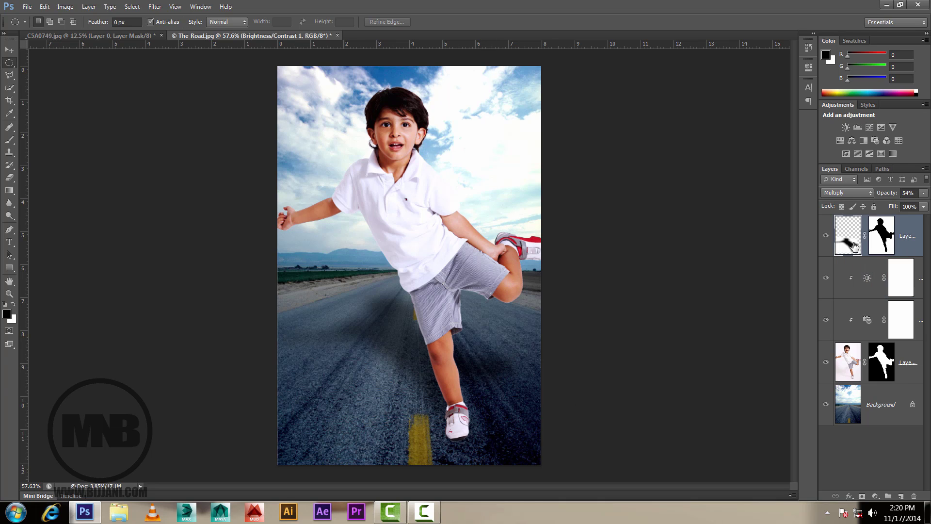
left_click_drag(888, 196, 890, 196)
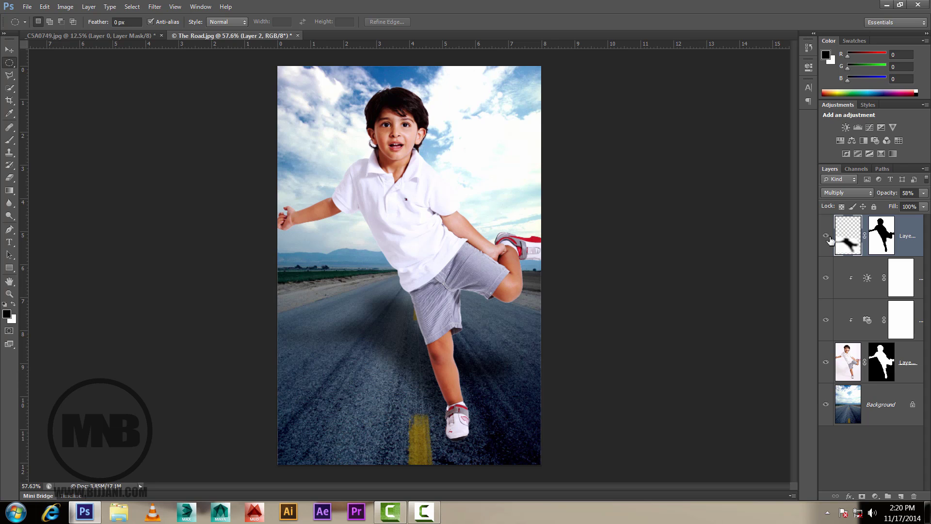
- Isolate the shadow layer, try painting a darker black contact shadow around the standing foot, and show all layers again
left_click(826, 237, "alt")
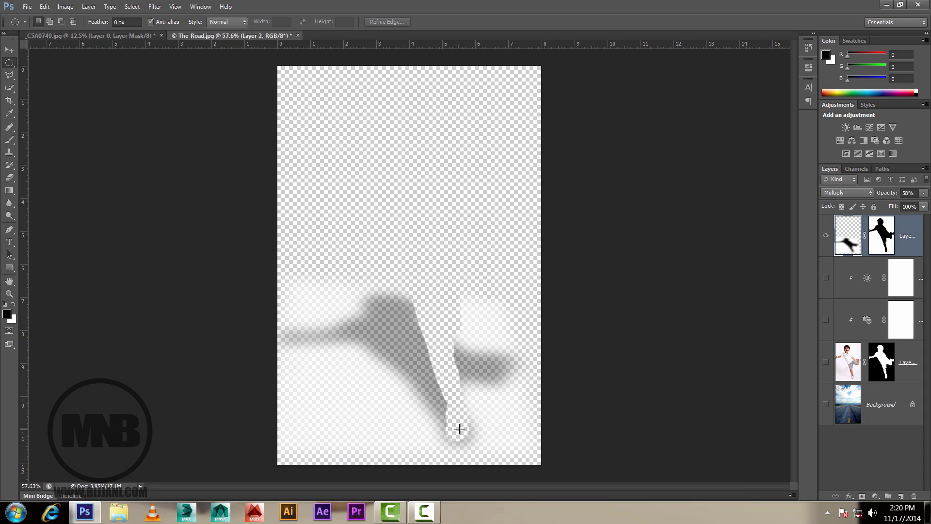
key("b")
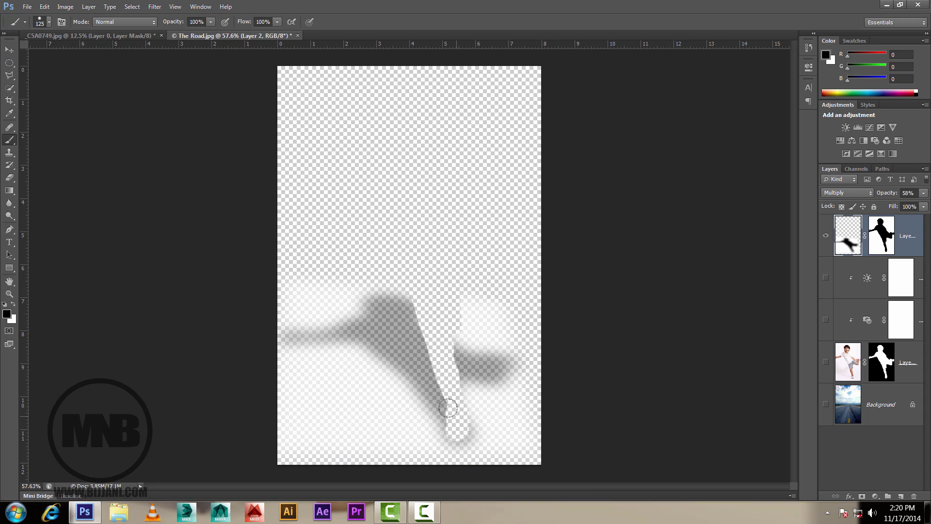
key("ctrl+z")
left_click_drag(449, 410, 454, 422)
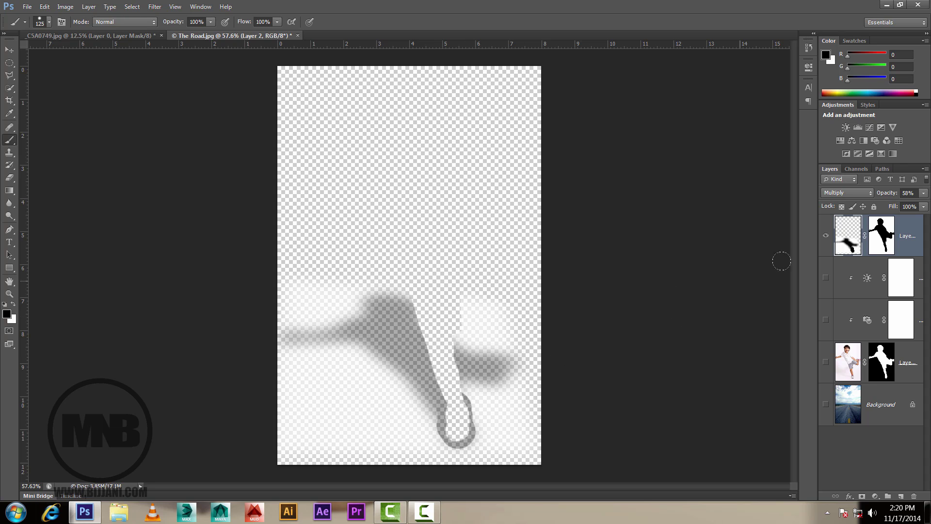
left_click(826, 236, "alt")
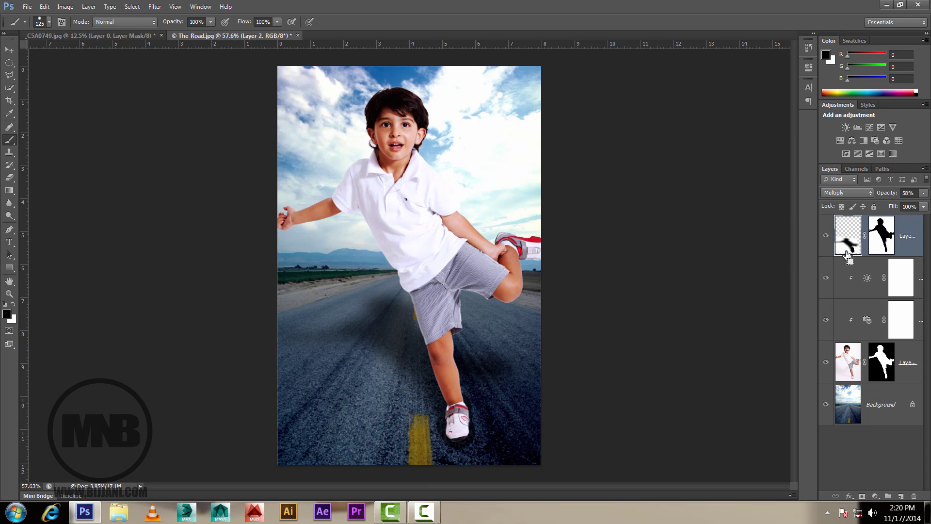
- Reduce the brush size to 20 px
key("bracketleft")
key("bracketleft")
key("bracketleft")
key("bracketleft")
key("bracketleft")
key("bracketleft")
key("bracketleft")
key("bracketleft")
key("bracketleft")
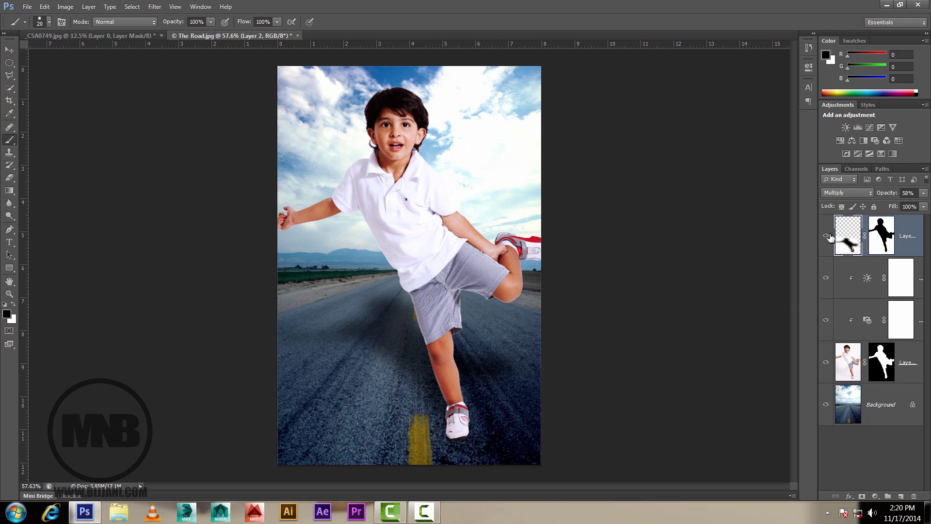
- Compare the composite with the shadow layer hidden and shown, leaving the shadow visible
left_click(826, 236)
left_click(826, 236)
left_click(826, 236)
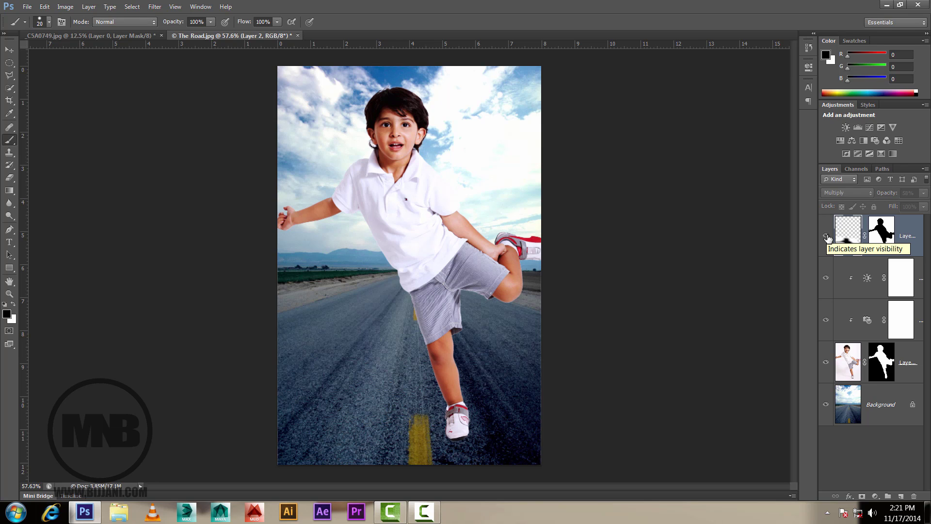
left_click(827, 236)
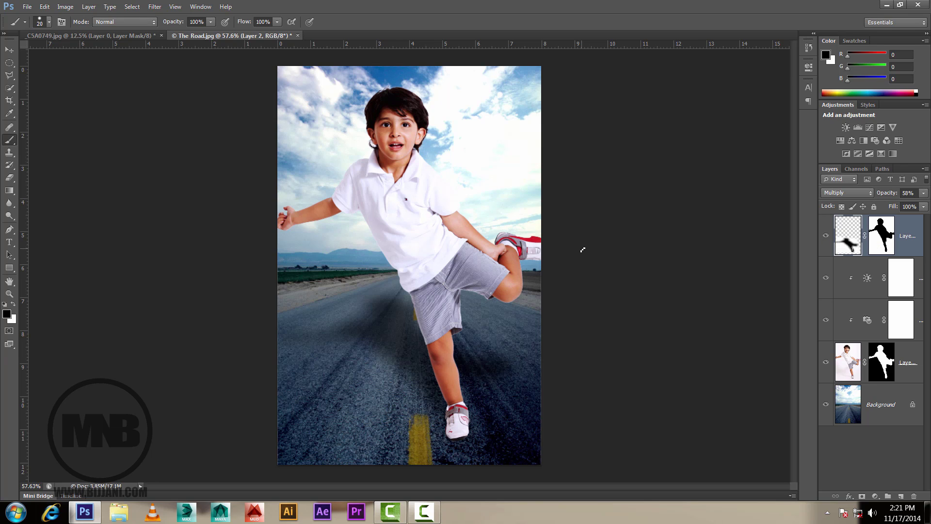